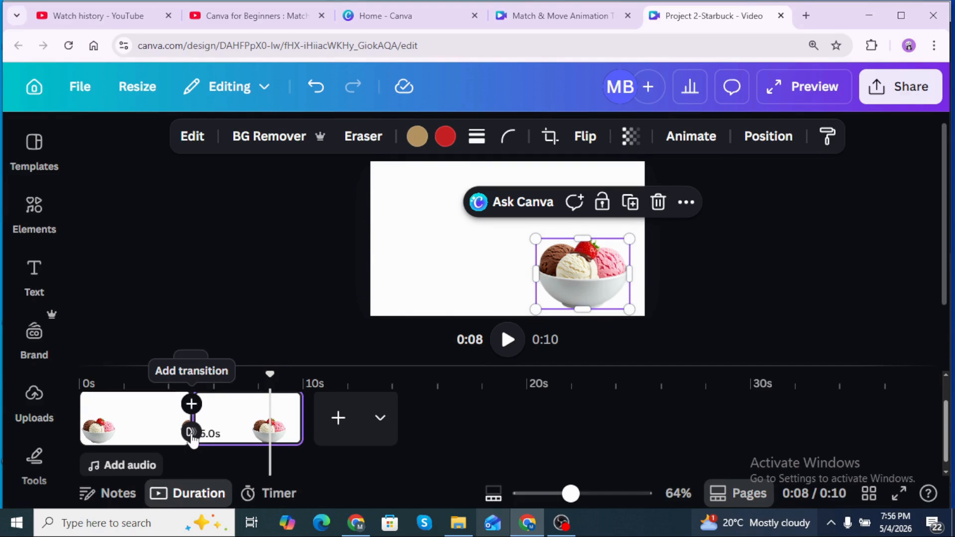
# Add a Match & Move transition between the two ice cream pages and preview the animation.
pyautogui.click(191, 433)
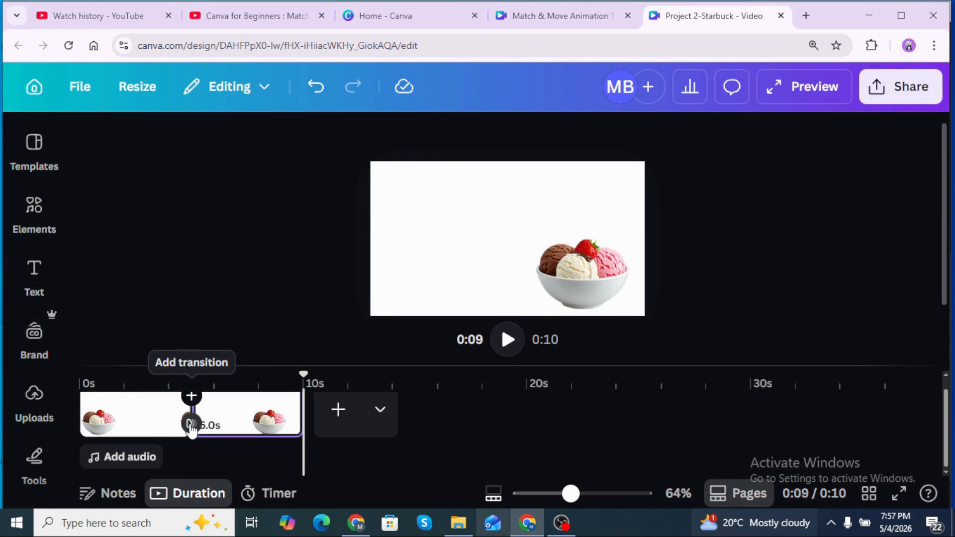
pyautogui.click(191, 426)
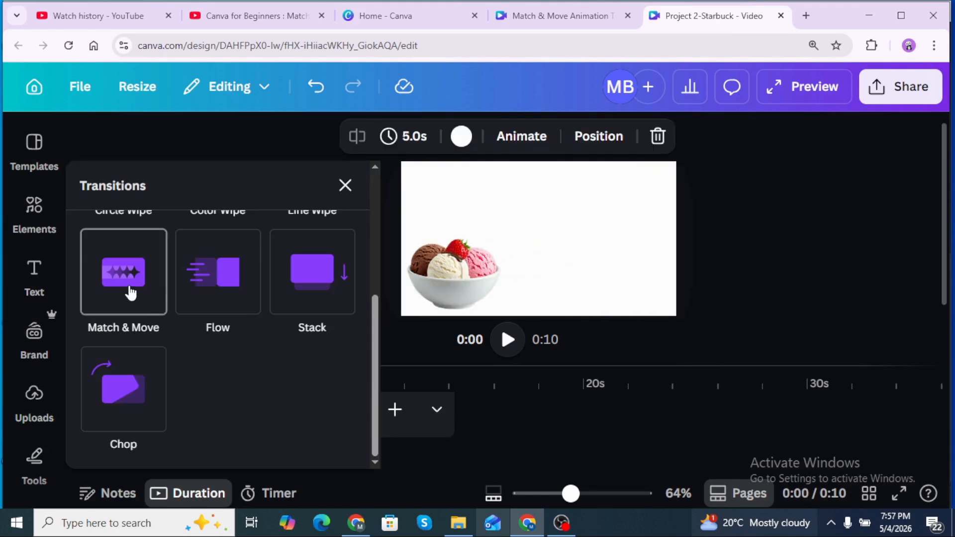
pyautogui.click(131, 293)
pyautogui.click(507, 340)
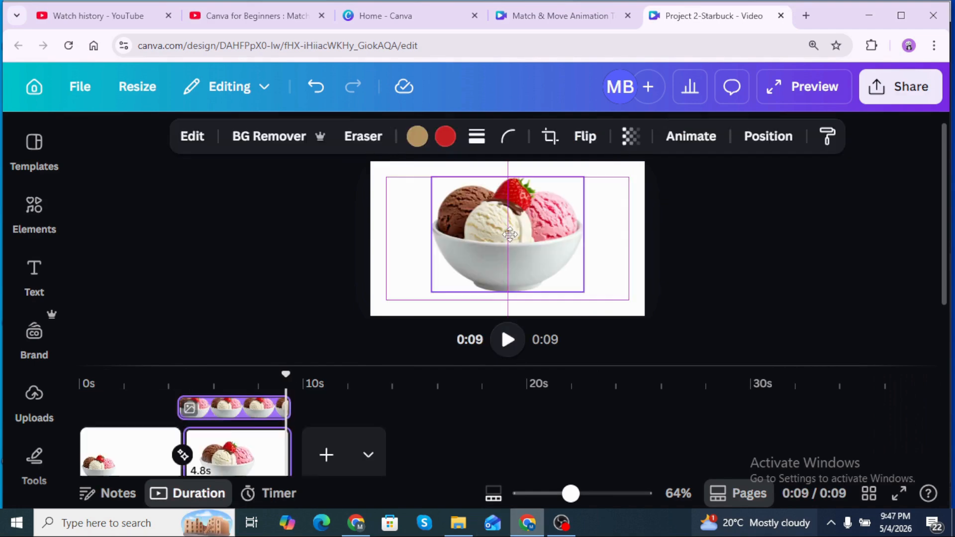
# Center the large ice cream bowl on the second page and deselect it.
pyautogui.moveTo(510, 235); pyautogui.dragTo(509, 234)
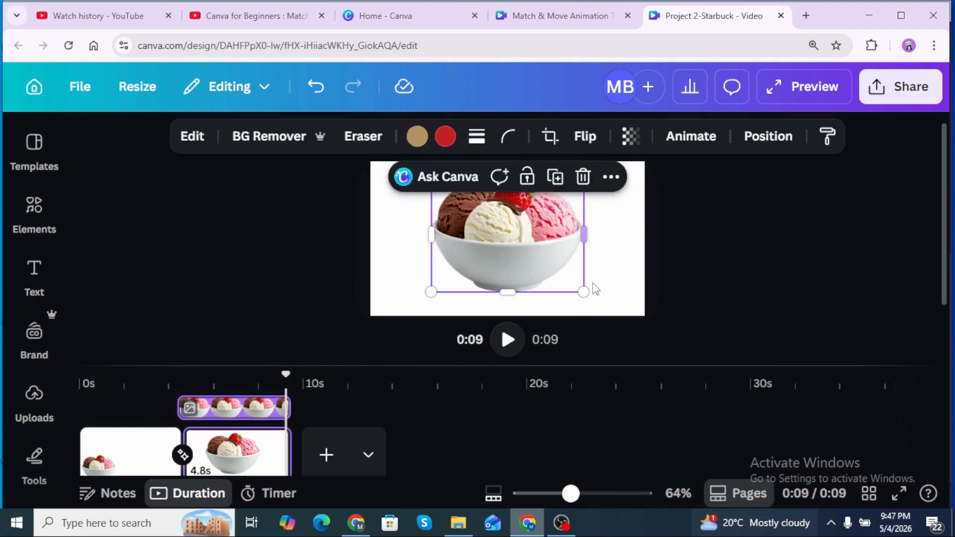
pyautogui.click(613, 278)
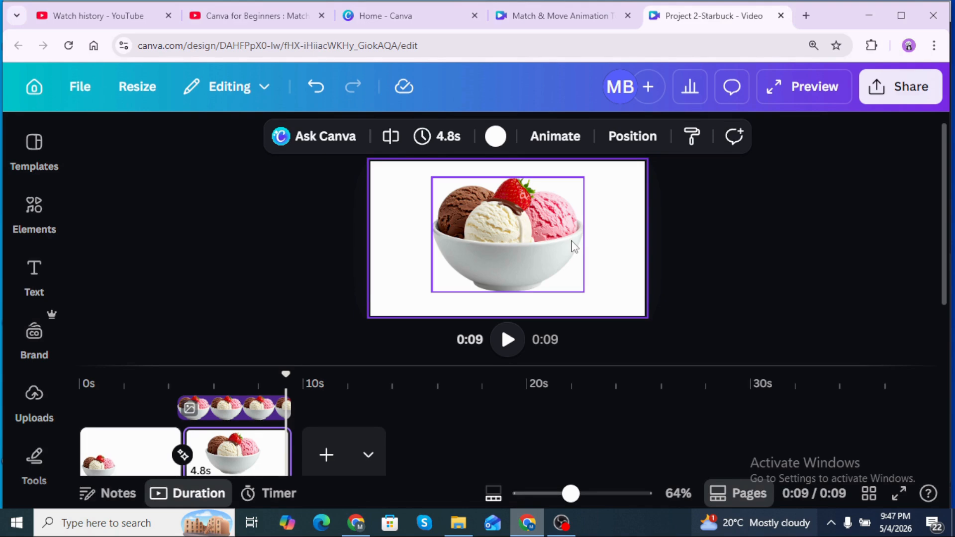
pyautogui.click(717, 495)
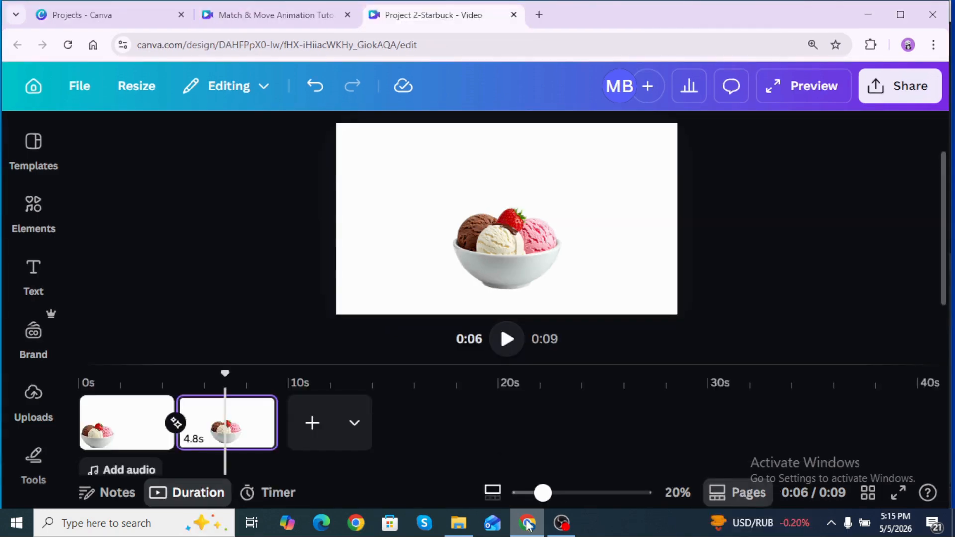
# Enlarge the ice cream bowl on the second page and preview the growing animation.
pyautogui.click(495, 237)
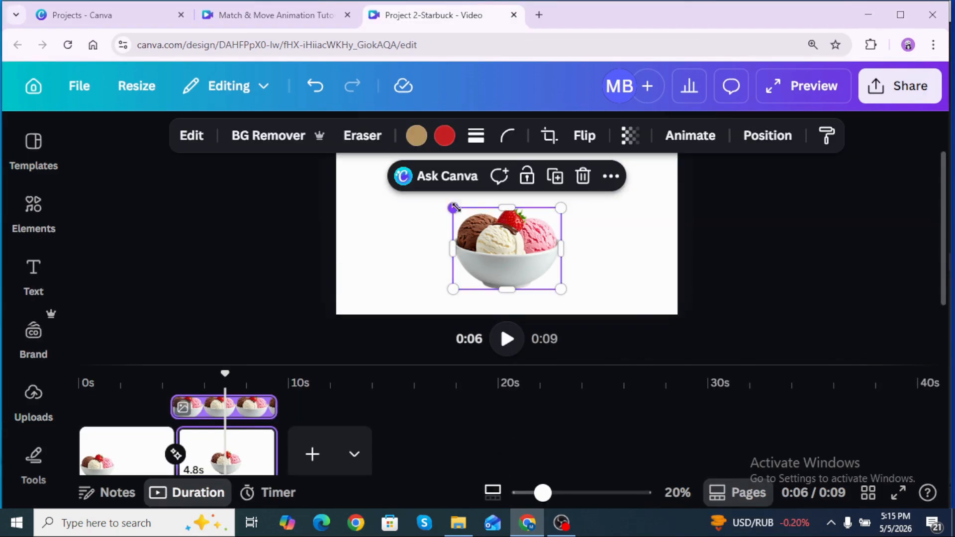
pyautogui.moveTo(446, 201); pyautogui.dragTo(403, 164)
pyautogui.click(507, 340)
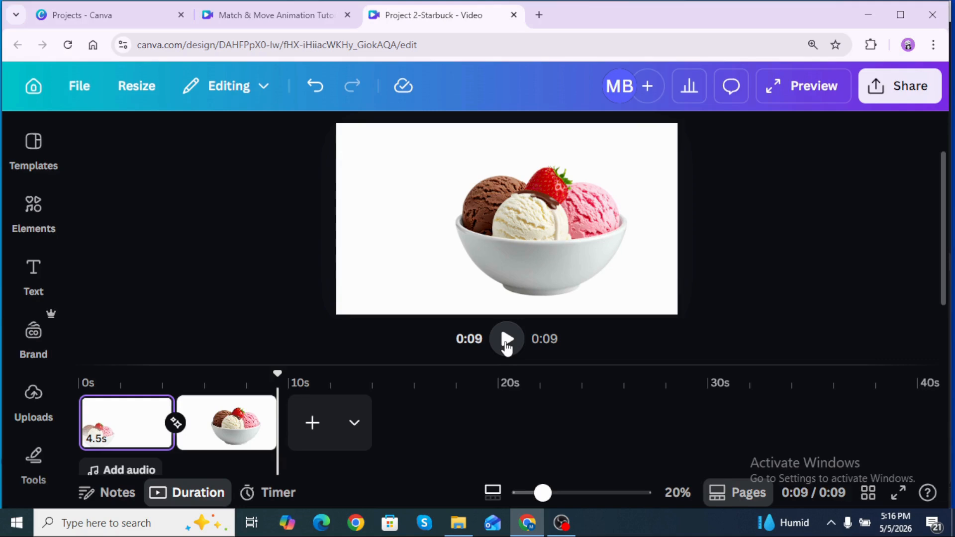
# Rotate the ice cream bowl on the second page clockwise and preview the rotating animation.
pyautogui.click(539, 236)
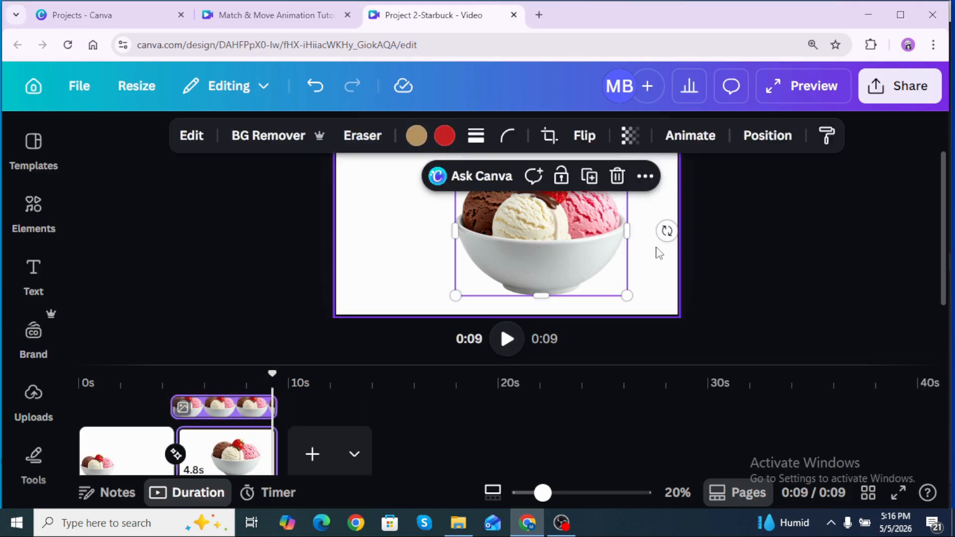
pyautogui.moveTo(667, 232); pyautogui.dragTo(642, 293)
pyautogui.click(507, 340)
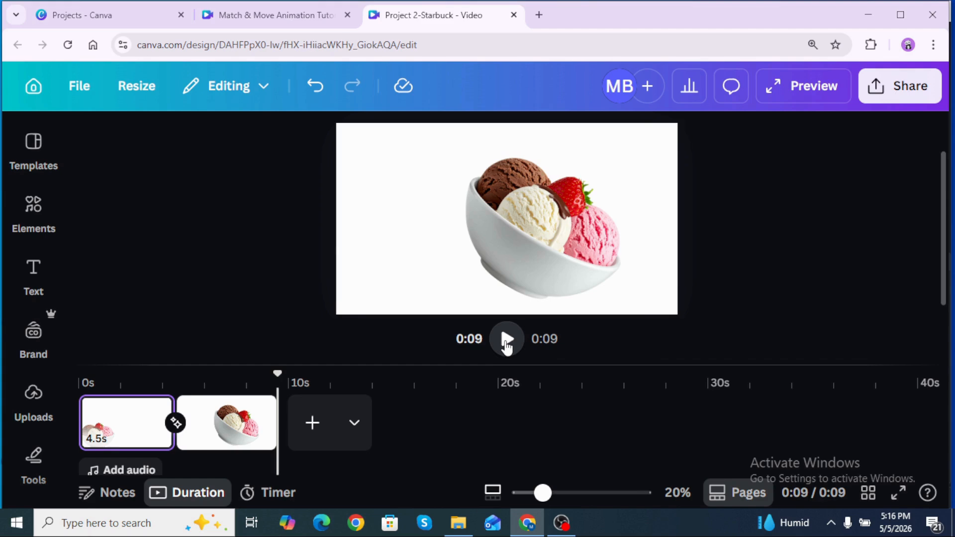
# Make the ice cream bowl on the first page fully transparent and preview the fade-in animation.
pyautogui.click(114, 435)
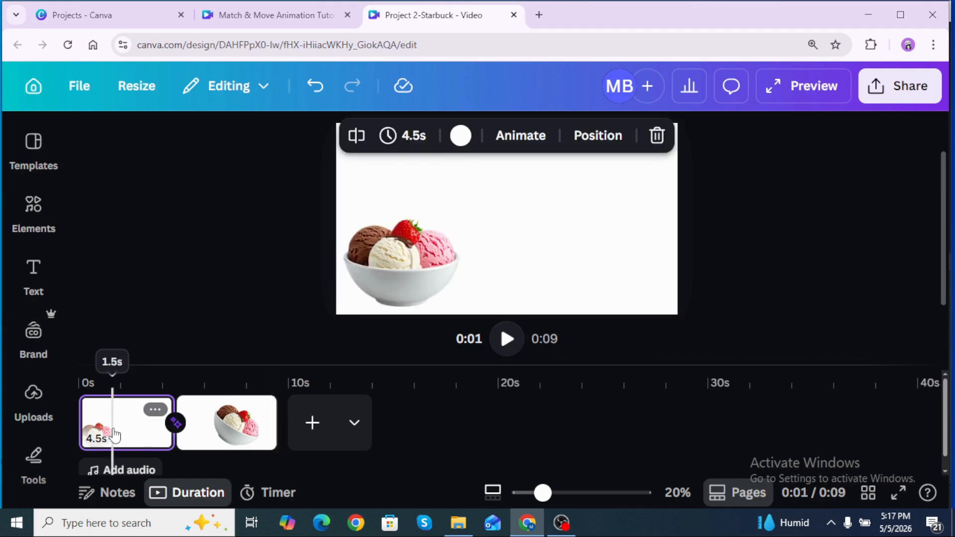
pyautogui.click(414, 265)
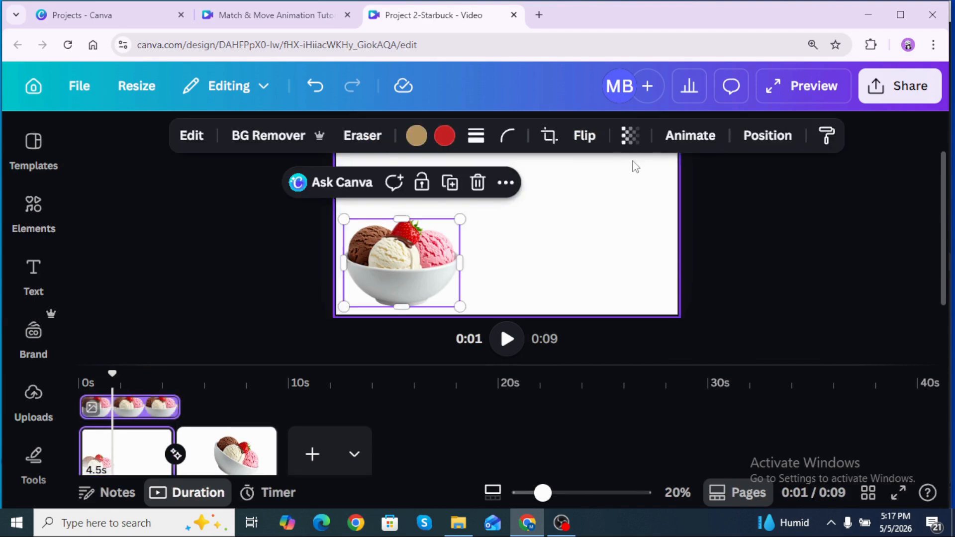
pyautogui.click(630, 136)
pyautogui.moveTo(672, 206); pyautogui.dragTo(534, 212)
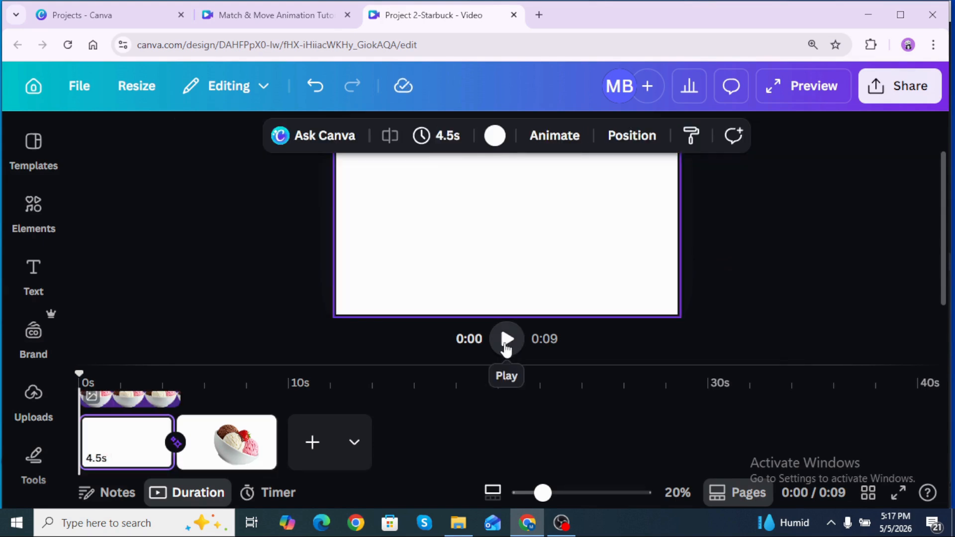
pyautogui.click(507, 349)
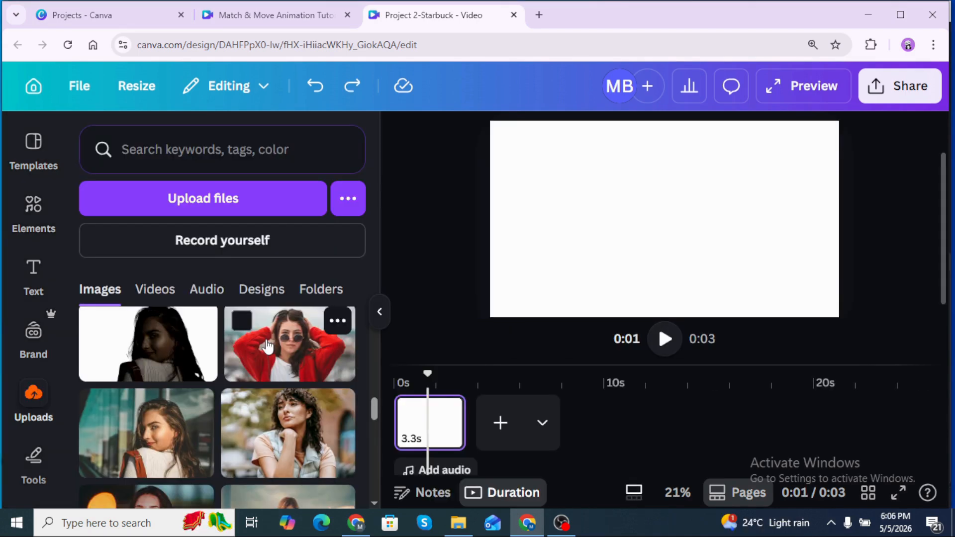
# Add the uploaded photo of the woman in the red jacket to the blank page and remove its background.
pyautogui.moveTo(268, 347); pyautogui.dragTo(650, 215)
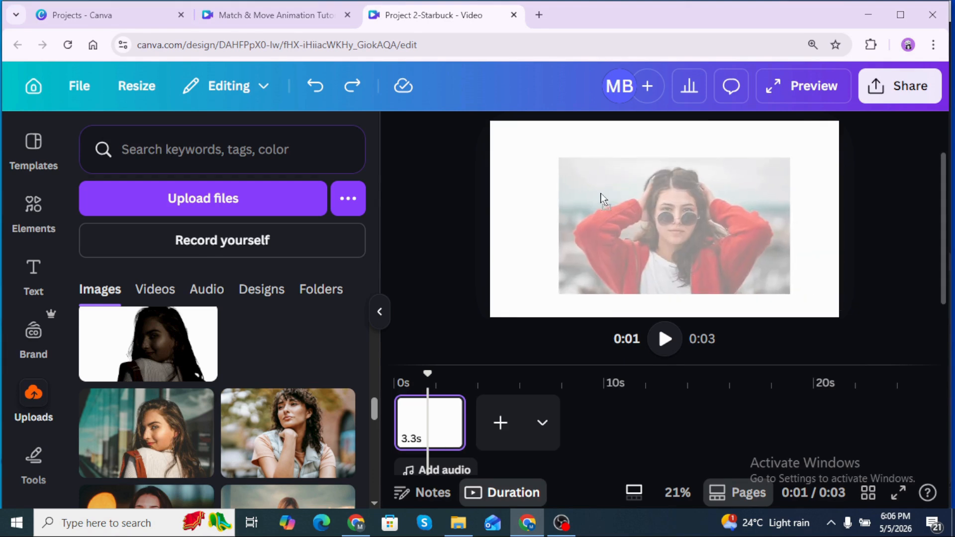
pyautogui.click(508, 140)
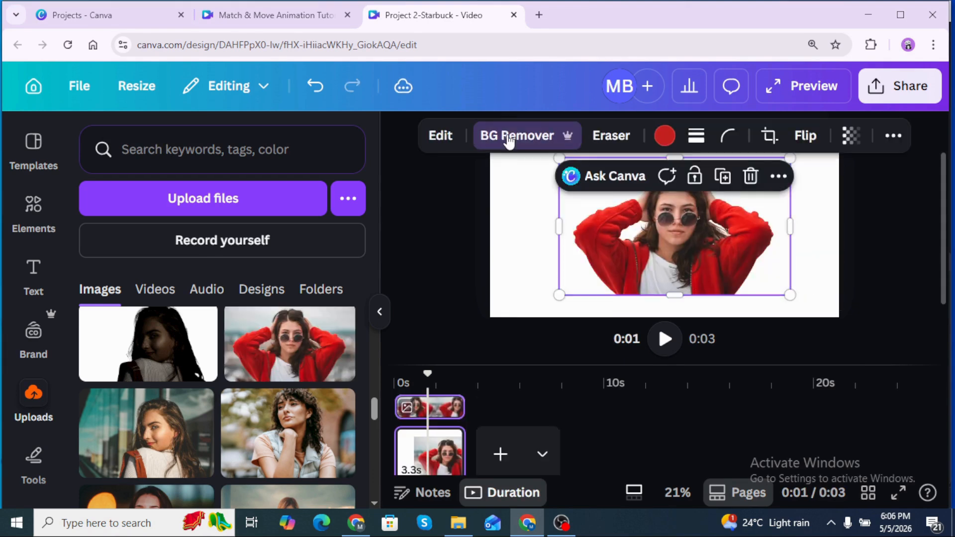
# Enlarge the cutout of the woman slightly and move it out of view beyond the page's left edge.
pyautogui.moveTo(790, 295); pyautogui.dragTo(816, 312)
pyautogui.moveTo(557, 233); pyautogui.dragTo(259, 232)
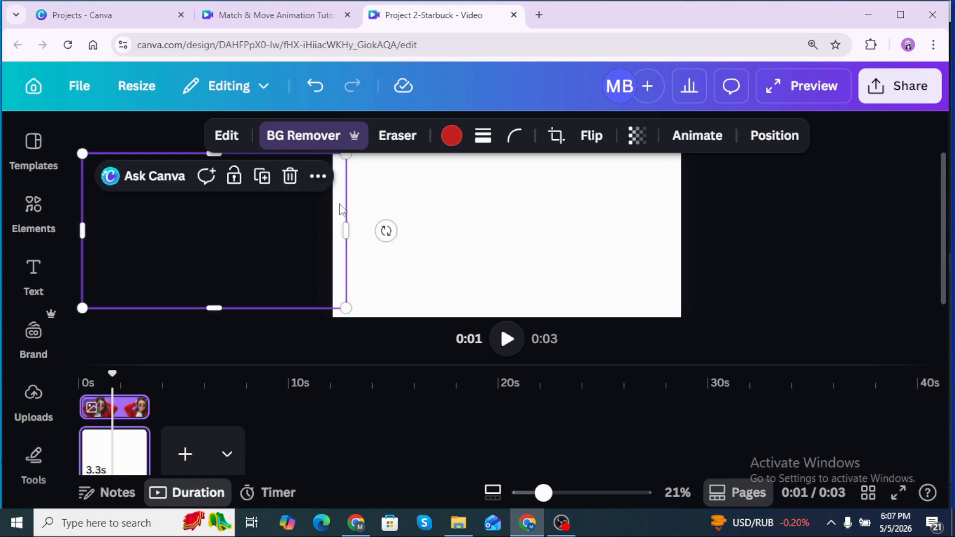
# Duplicate the page, move the woman's cutout back to the center of the copy and preview the slide-in animation.
pyautogui.click(128, 440)
pyautogui.click(198, 244)
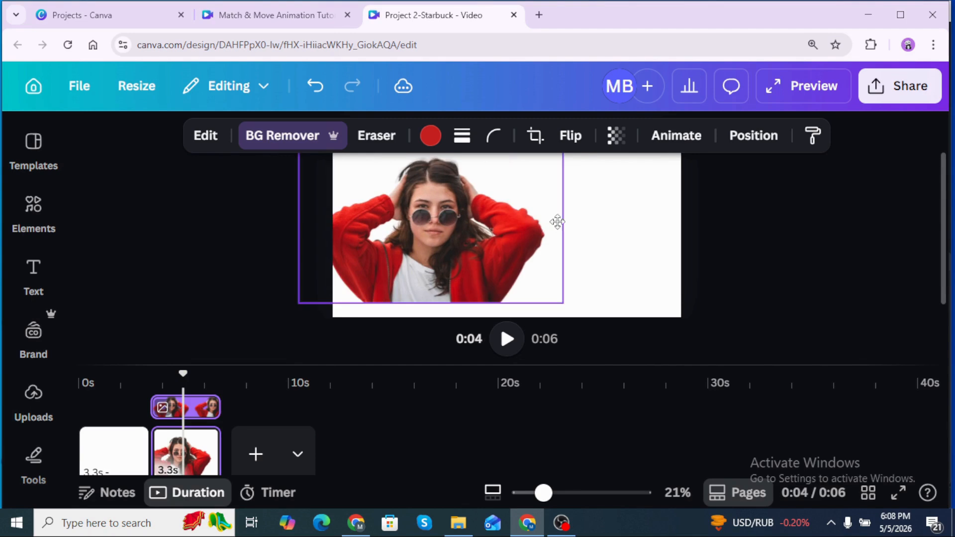
pyautogui.moveTo(556, 222); pyautogui.dragTo(623, 226)
pyautogui.click(507, 339)
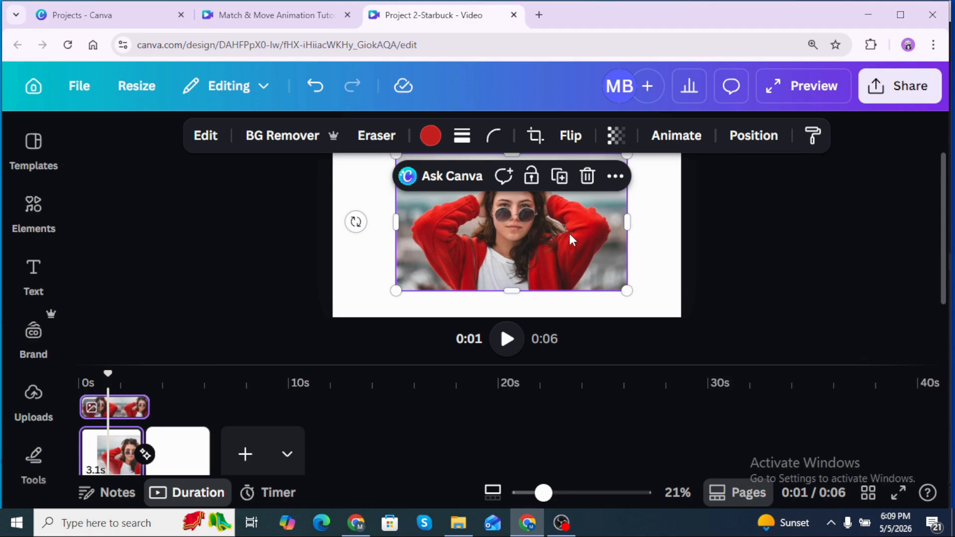
# Add a square shape to the first page and place it over the photo's right edge.
pyautogui.click(780, 239)
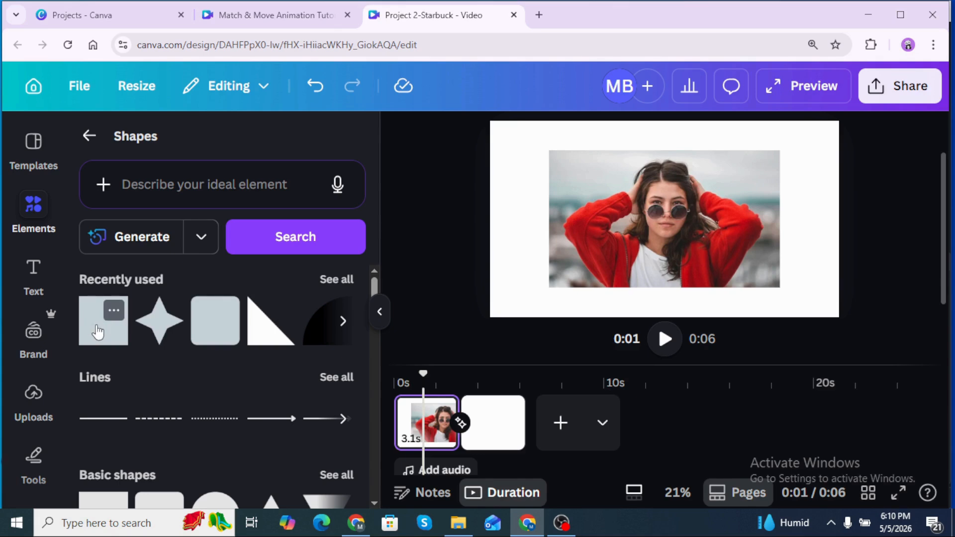
pyautogui.click(98, 332)
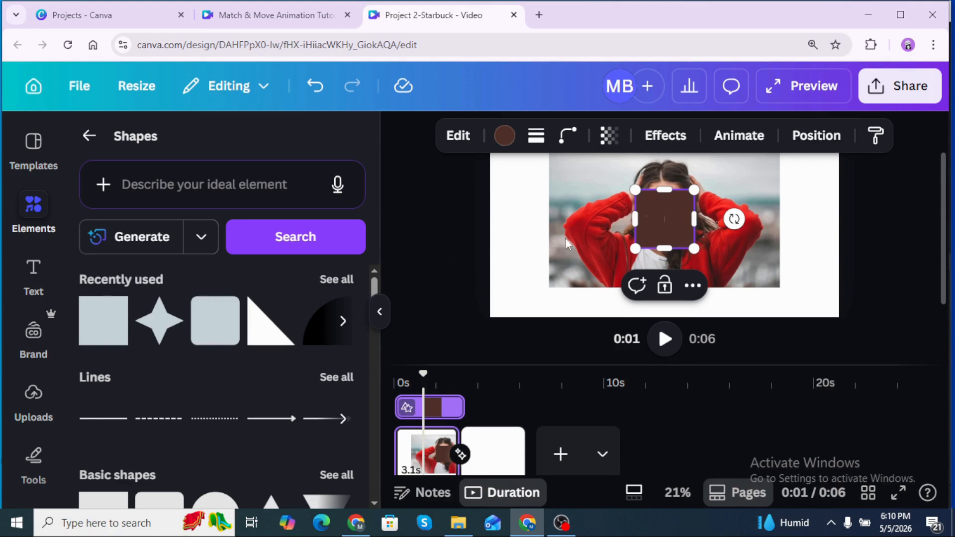
pyautogui.moveTo(657, 219); pyautogui.dragTo(787, 216)
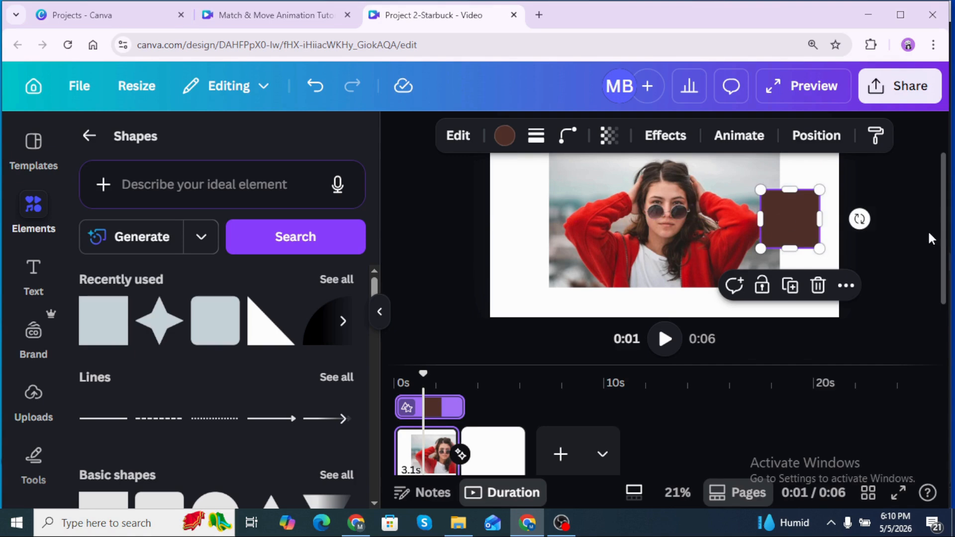
# Make the square fully transparent, then duplicate it and place the copy at the photo's left edge.
pyautogui.click(611, 145)
pyautogui.moveTo(648, 207); pyautogui.dragTo(483, 208)
pyautogui.click(790, 285)
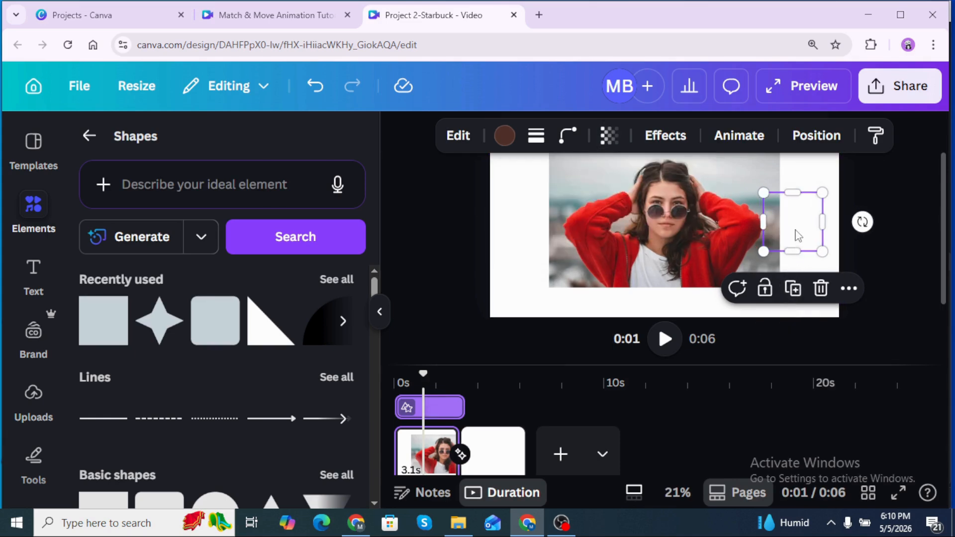
pyautogui.moveTo(798, 230); pyautogui.dragTo(538, 224)
# Group the photo with both invisible squares and move the group out of view beyond the page's left edge.
pyautogui.moveTo(352, 139); pyautogui.dragTo(642, 306)
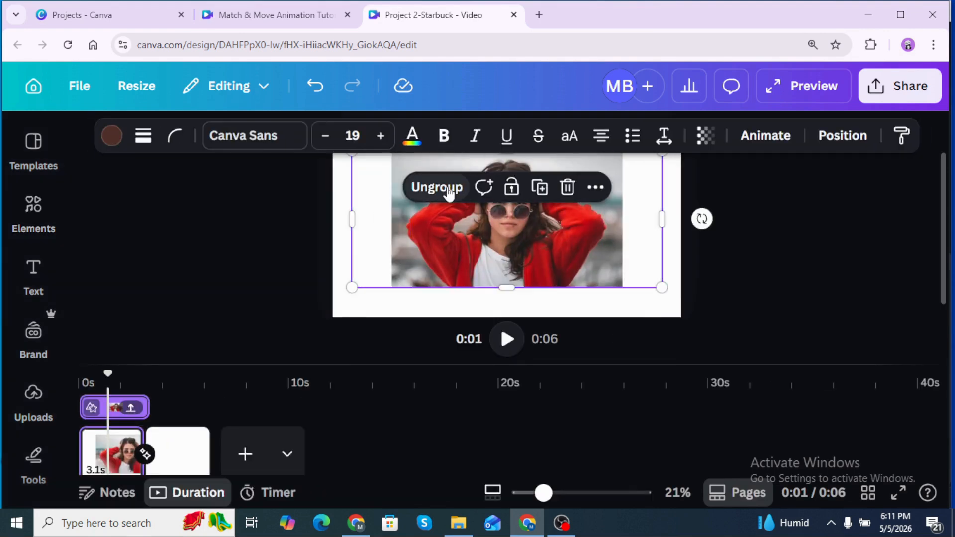
pyautogui.moveTo(558, 237); pyautogui.dragTo(262, 228)
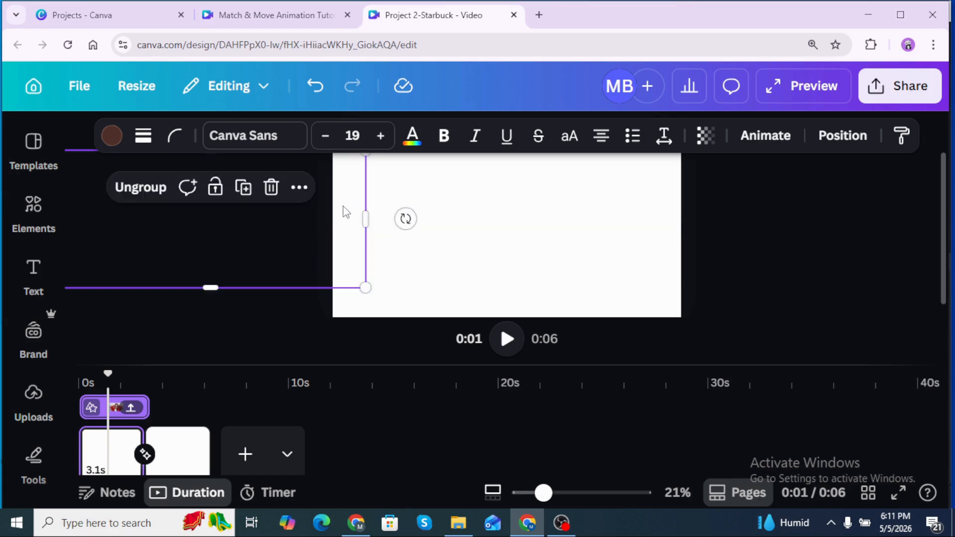
# Duplicate the first page, move the photo group back to the center of the copy and preview the slide-in animation.
pyautogui.click(124, 440)
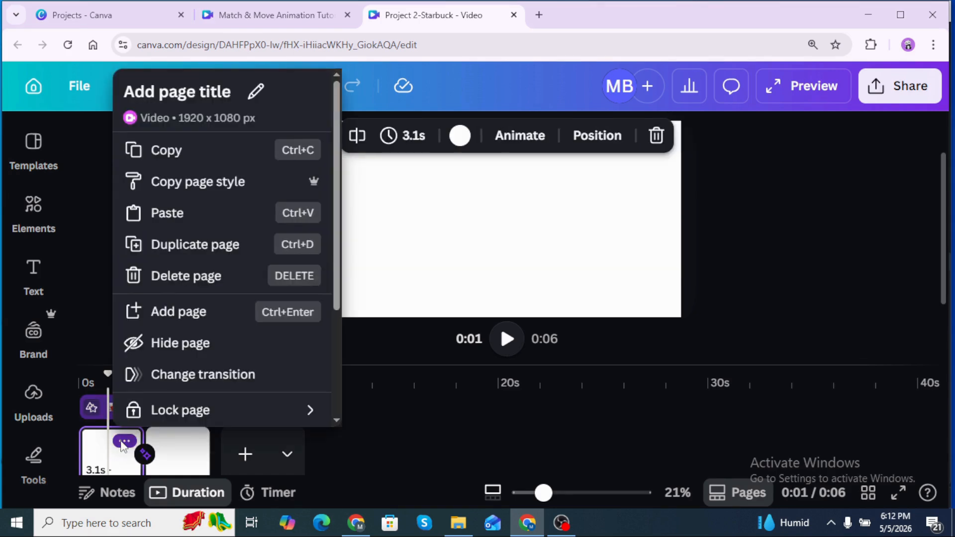
pyautogui.click(183, 245)
pyautogui.click(181, 249)
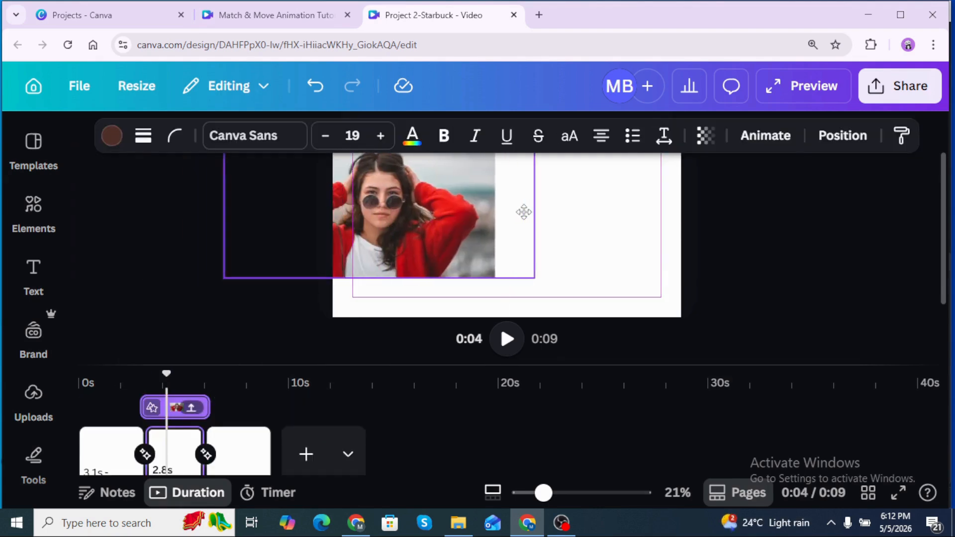
pyautogui.moveTo(524, 213); pyautogui.dragTo(618, 213)
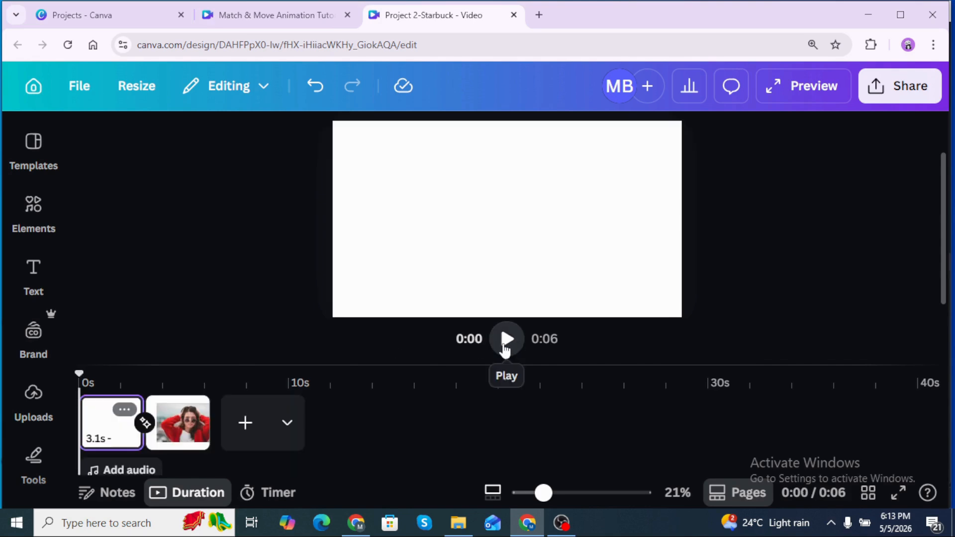
pyautogui.click(506, 341)
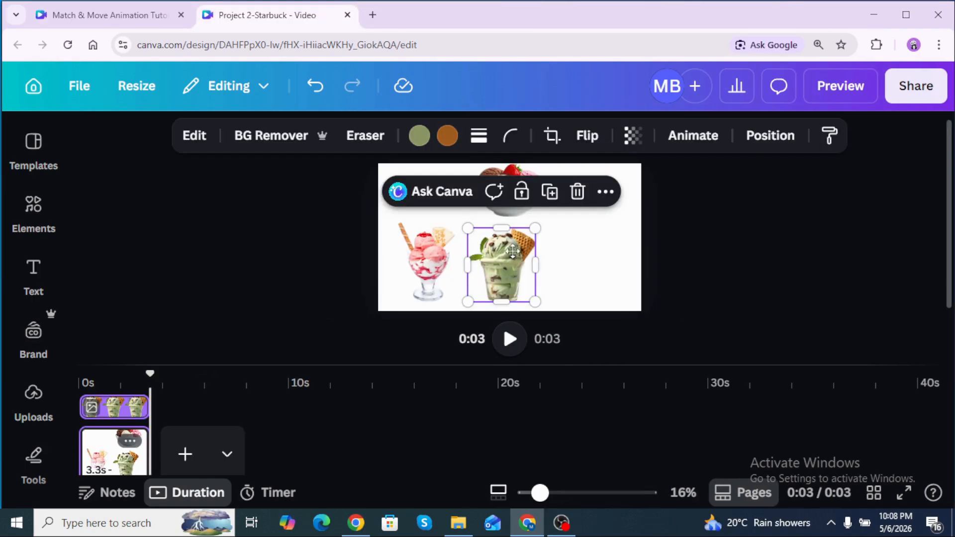
# Place the green ice cream cup at the page's lower right and the pink sundae at its lower left.
pyautogui.moveTo(498, 251); pyautogui.dragTo(592, 247)
pyautogui.moveTo(426, 259); pyautogui.dragTo(424, 254)
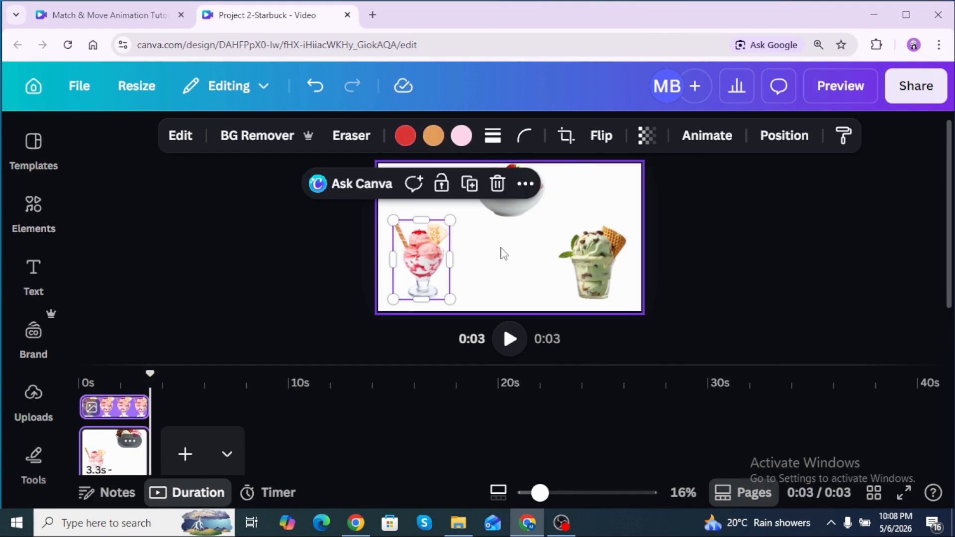
pyautogui.click(689, 259)
# Duplicate the page with the three ice creams and go to the copy.
pyautogui.click(129, 410)
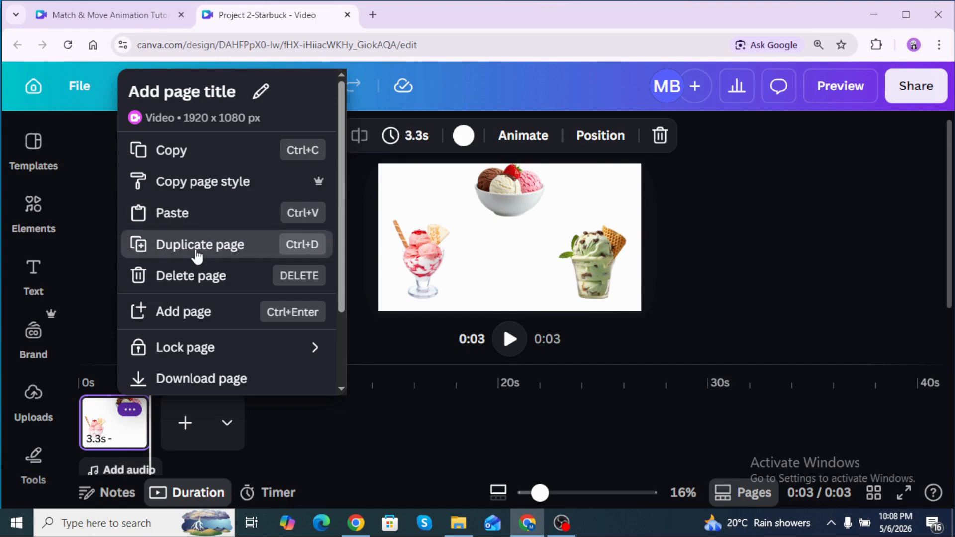
pyautogui.click(196, 246)
pyautogui.click(179, 427)
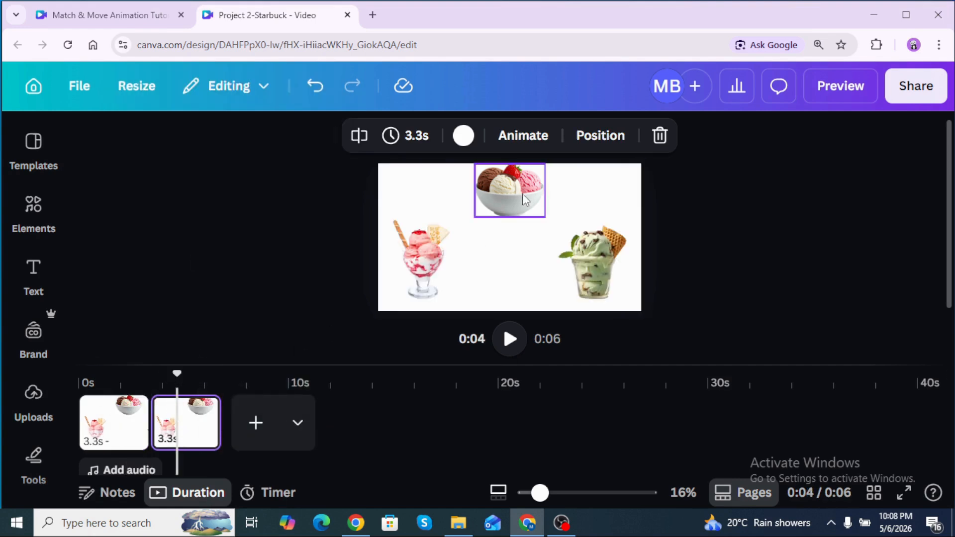
# Rearrange the copy with the green cup at top center, the bowl at lower left and the pink sundae at lower right.
pyautogui.moveTo(526, 273); pyautogui.dragTo(516, 281)
pyautogui.moveTo(600, 258); pyautogui.dragTo(515, 189)
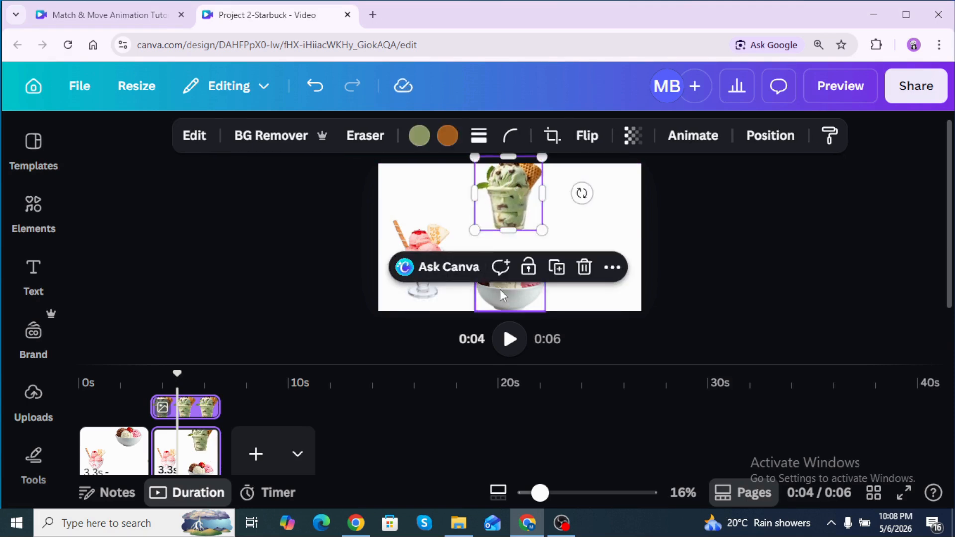
pyautogui.moveTo(500, 289); pyautogui.dragTo(441, 294)
pyautogui.moveTo(423, 239); pyautogui.dragTo(599, 247)
pyautogui.click(440, 287)
# Duplicate the second page with the rearranged ice creams.
pyautogui.click(201, 409)
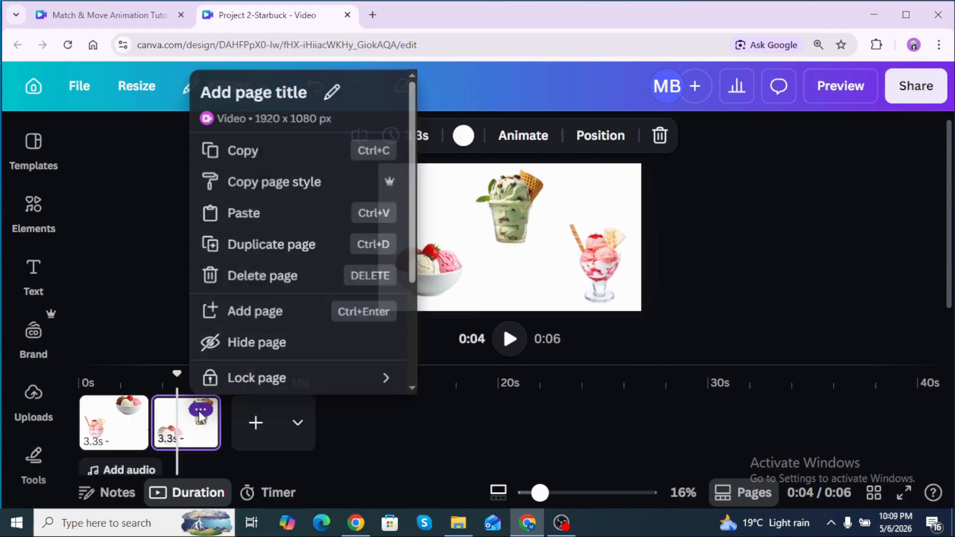
pyautogui.click(256, 245)
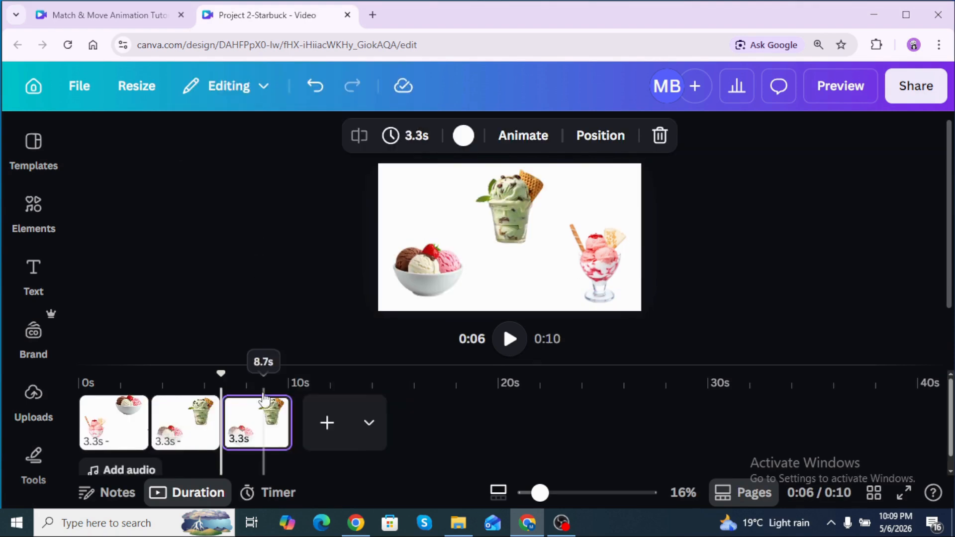
# Rearrange the third page with the green cup at lower left, the pink sundae at top center and the bowl at lower right.
pyautogui.click(252, 438)
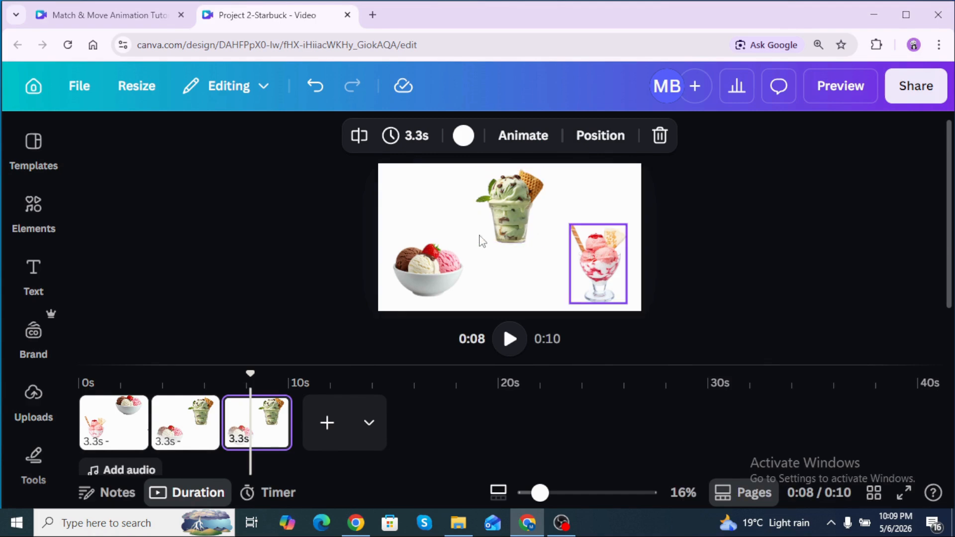
pyautogui.moveTo(438, 284); pyautogui.dragTo(566, 283)
pyautogui.moveTo(507, 231); pyautogui.dragTo(425, 283)
pyautogui.moveTo(393, 223); pyautogui.dragTo(384, 213)
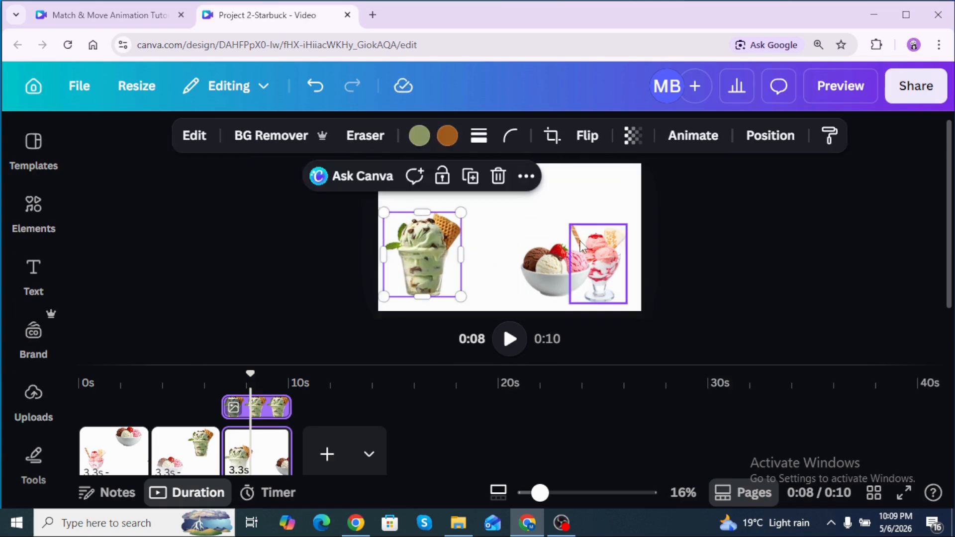
pyautogui.moveTo(581, 245); pyautogui.dragTo(609, 259)
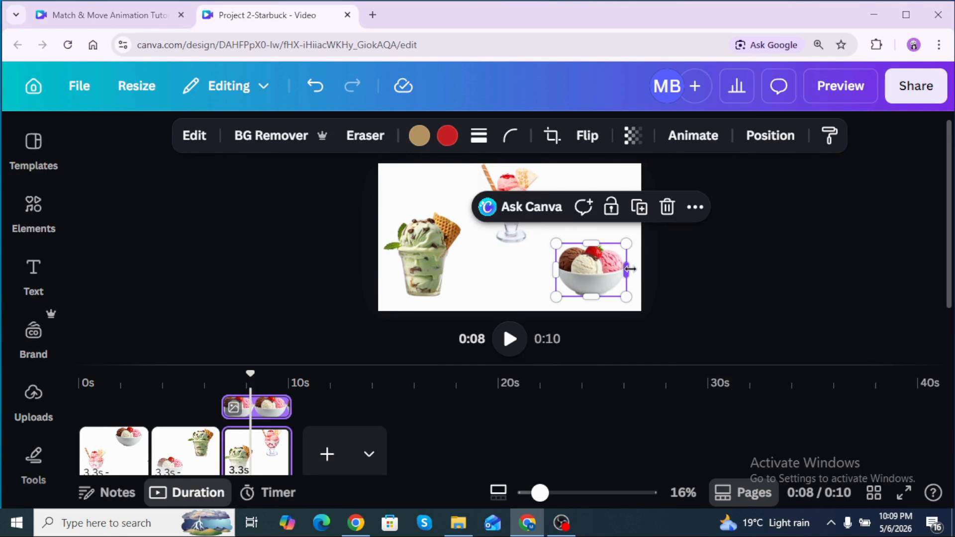
pyautogui.click(731, 262)
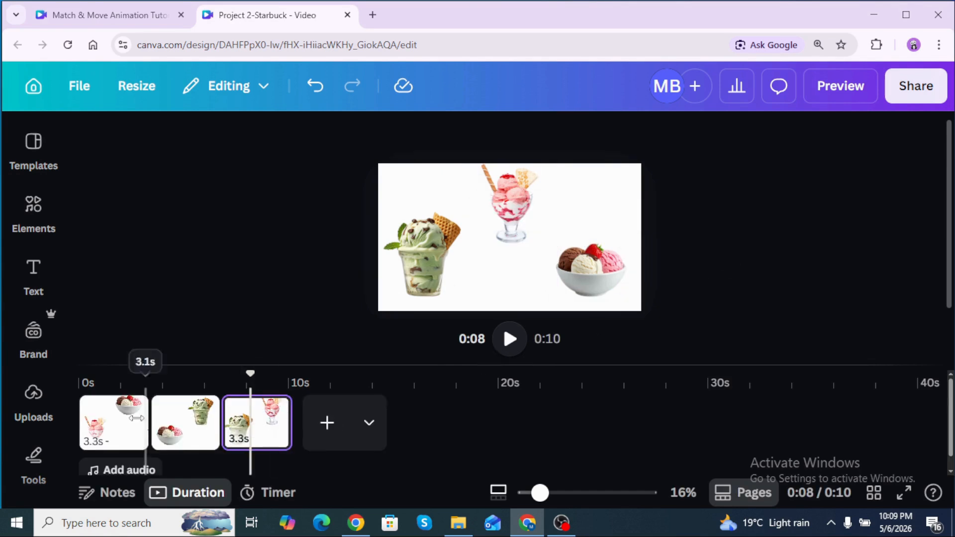
# Apply the Match & Move transition between all pages and play the ice cream video from the first page.
pyautogui.click(148, 441)
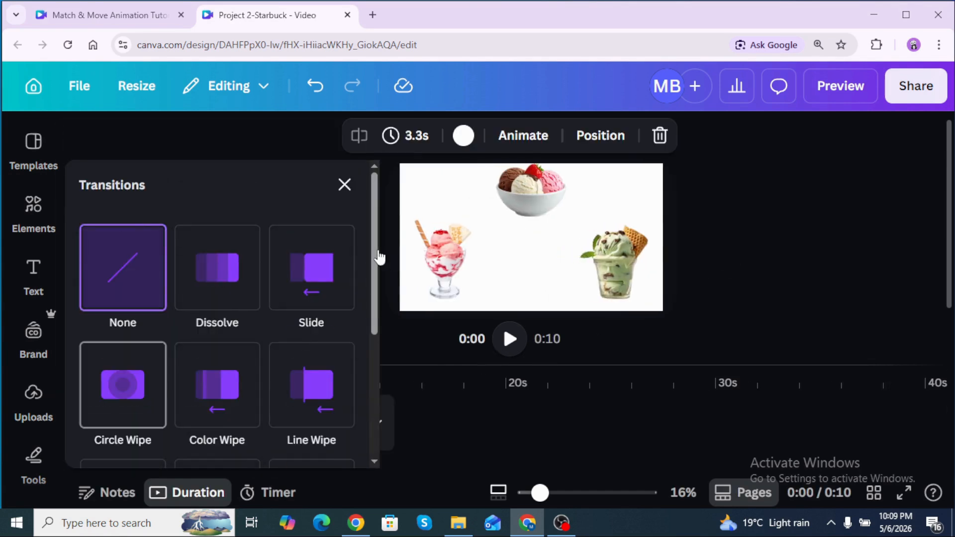
pyautogui.scroll(-4, 380, 256)
pyautogui.click(111, 321)
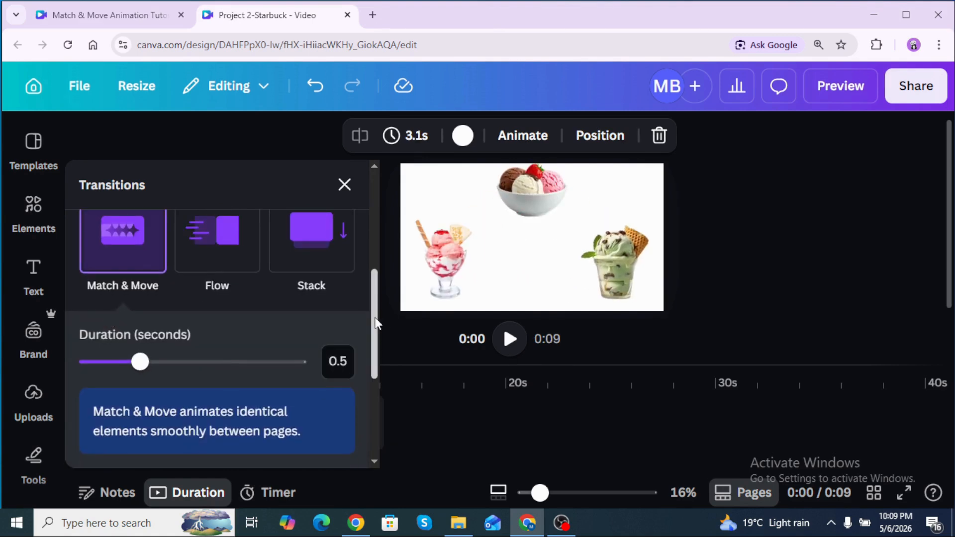
pyautogui.scroll(-4, 377, 324)
pyautogui.click(236, 441)
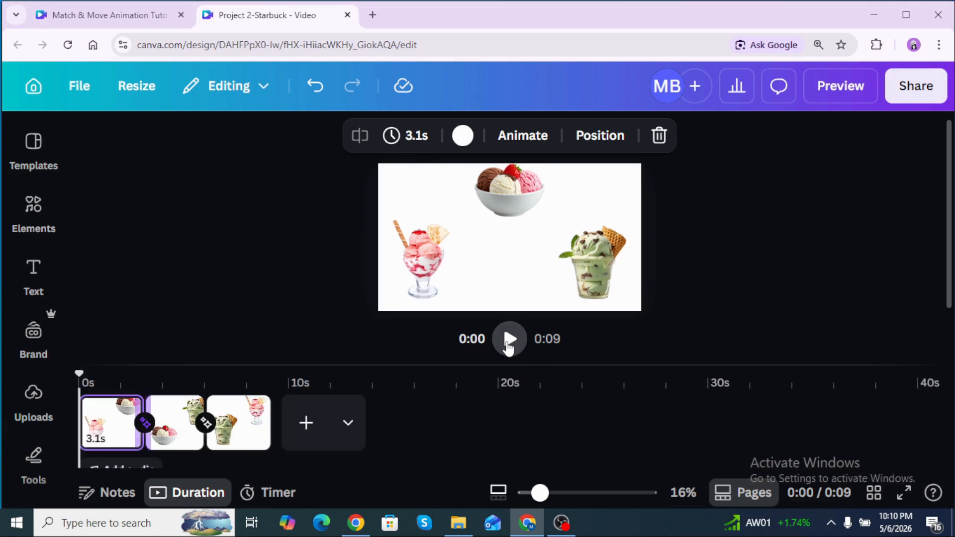
pyautogui.click(508, 340)
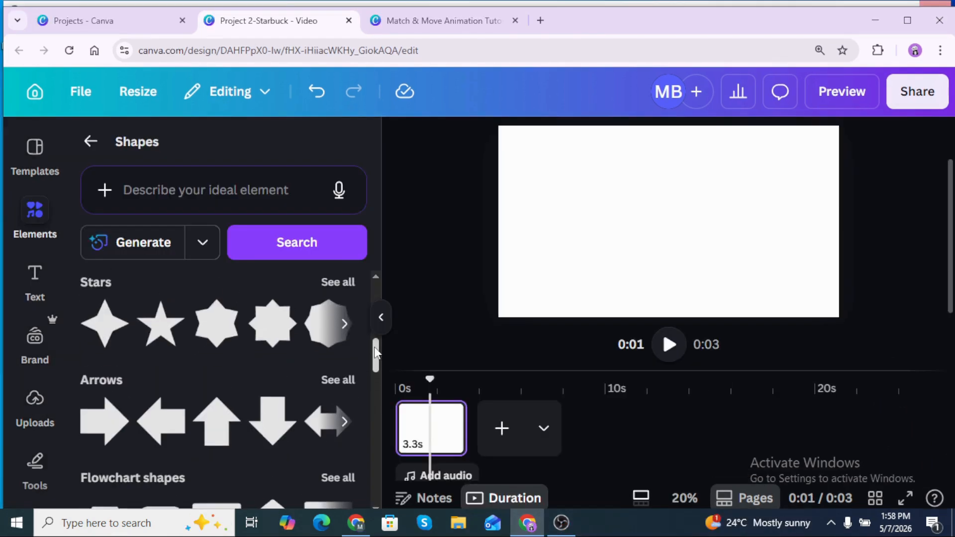
# Add a circle from the basic shapes to the blank page and enlarge it at the page's center.
pyautogui.scroll(2, 375, 343)
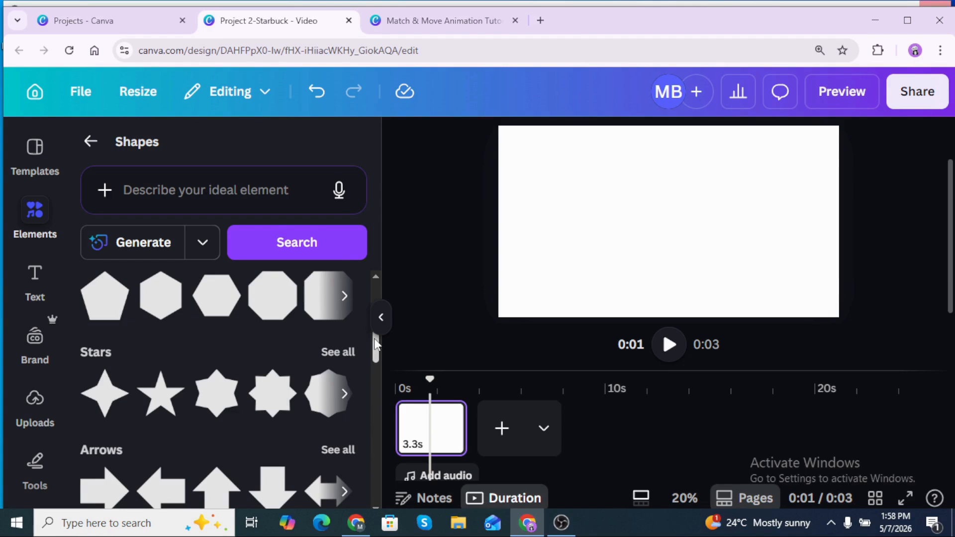
pyautogui.scroll(3, 205, 381)
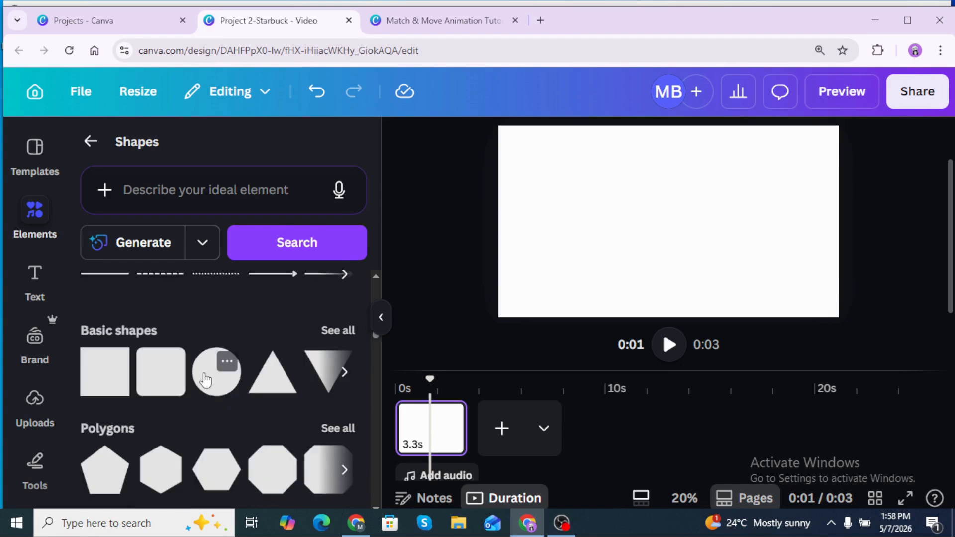
pyautogui.click(206, 380)
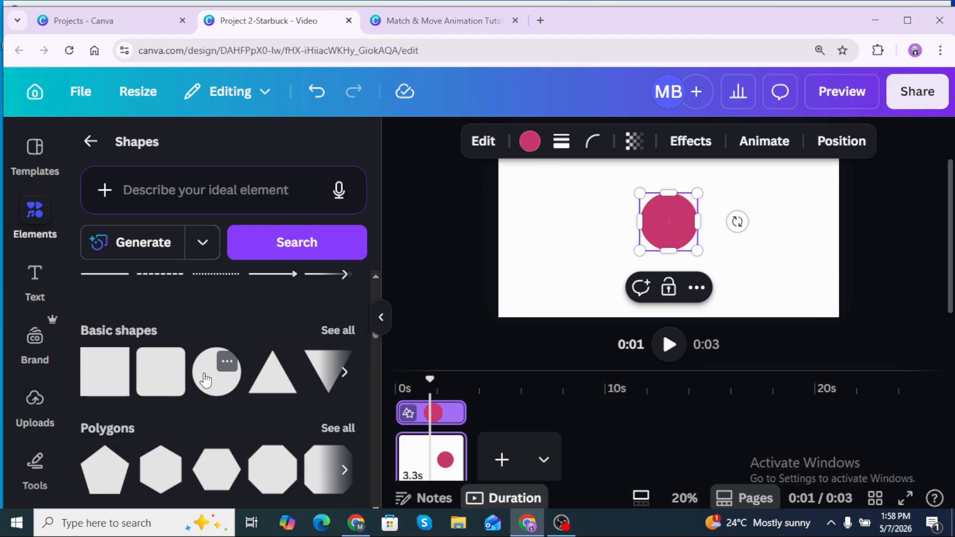
pyautogui.click(381, 317)
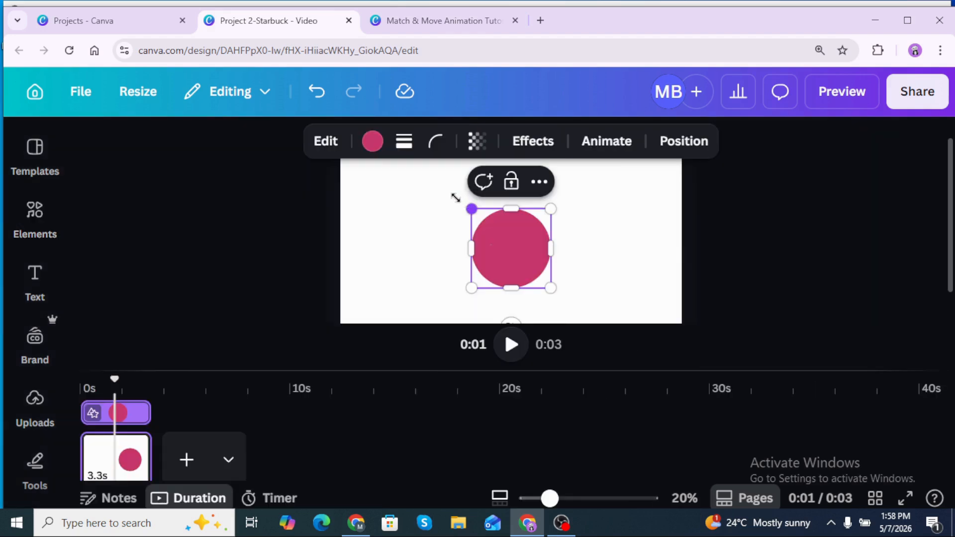
pyautogui.moveTo(456, 197); pyautogui.dragTo(460, 198)
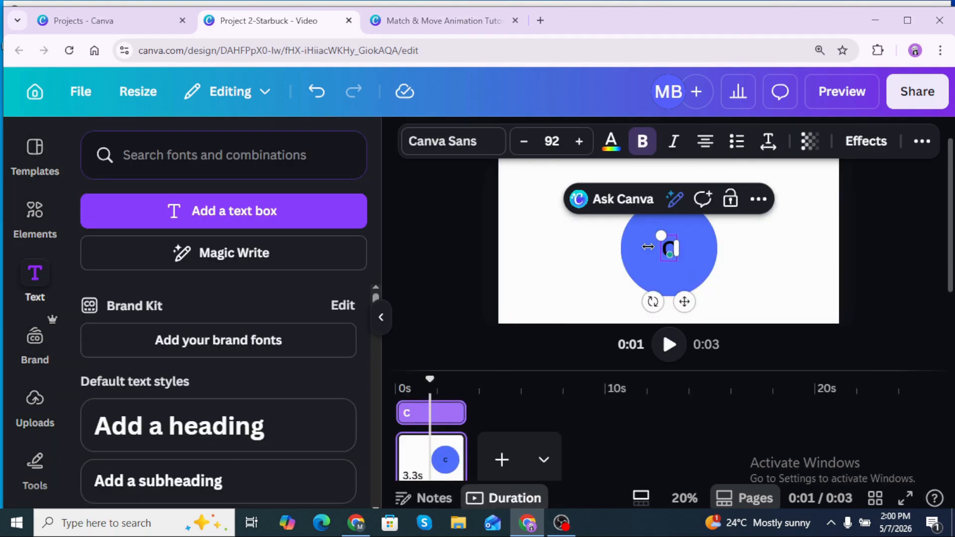
# Write Coke as red text over the circle and set its font to Anton.
pyautogui.write('oke')
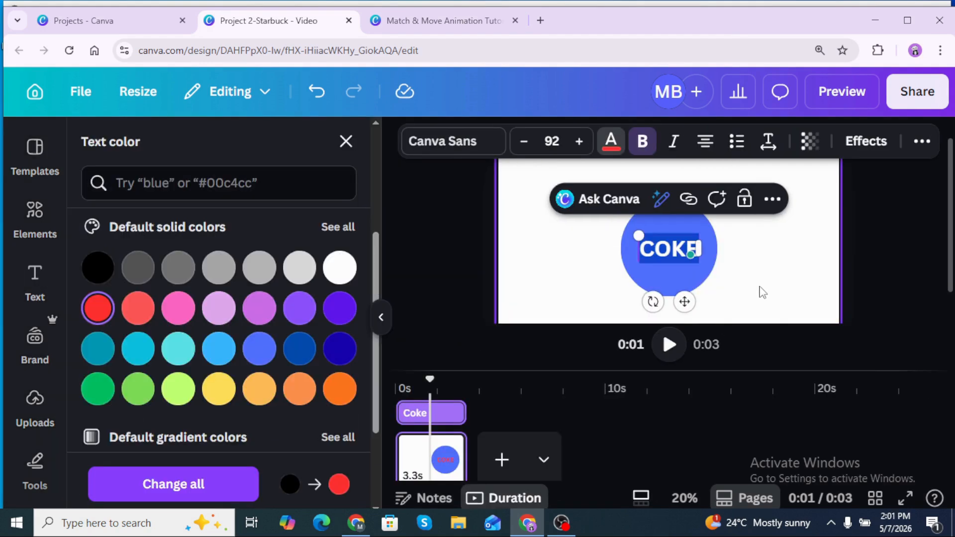
pyautogui.click(762, 292)
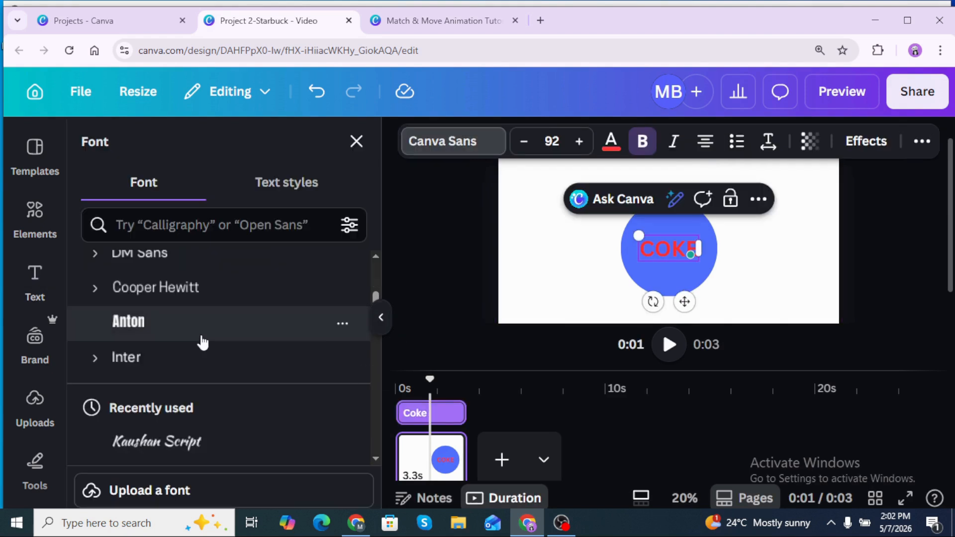
pyautogui.click(132, 322)
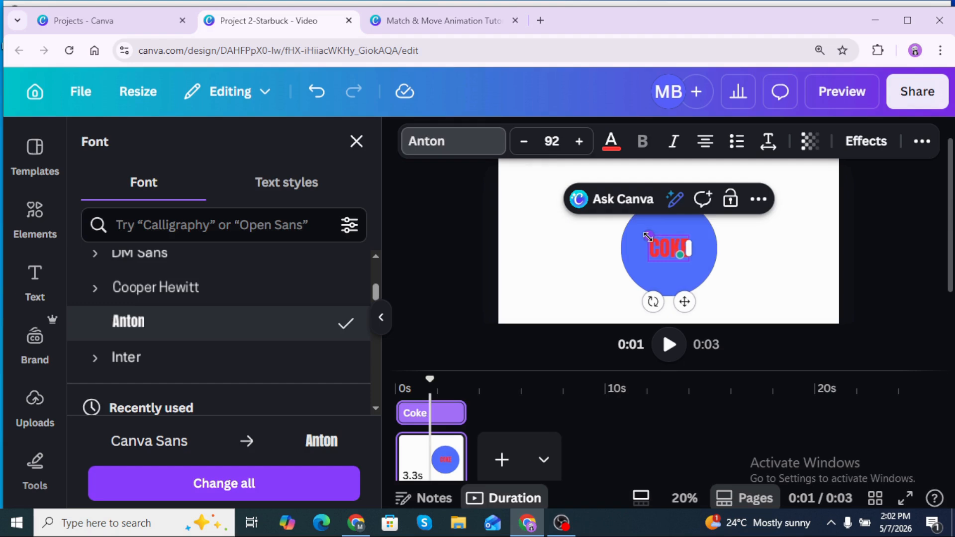
# Bend the COKE text with the Curve effect at 100 and move it onto the circle's upper edge.
pyautogui.click(867, 142)
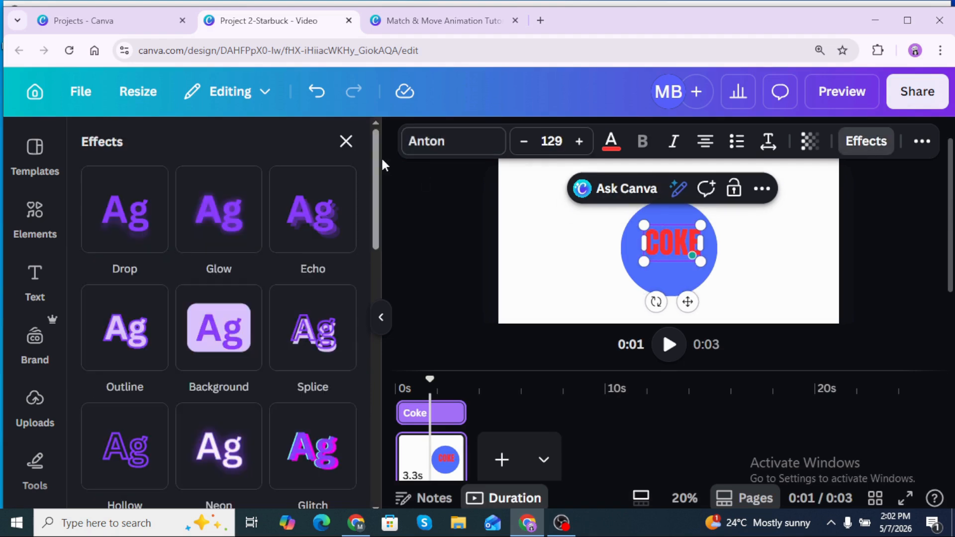
pyautogui.scroll(-6, 374, 162)
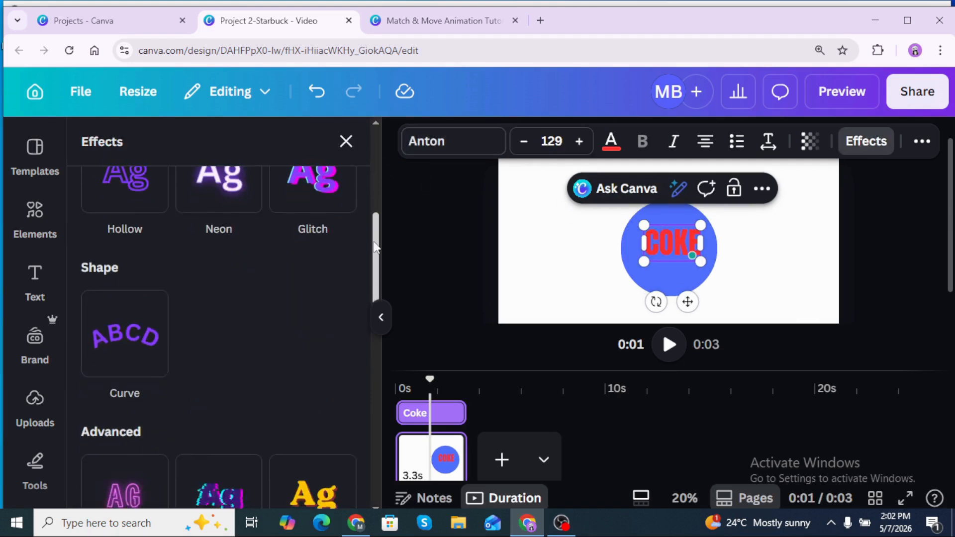
pyautogui.click(132, 282)
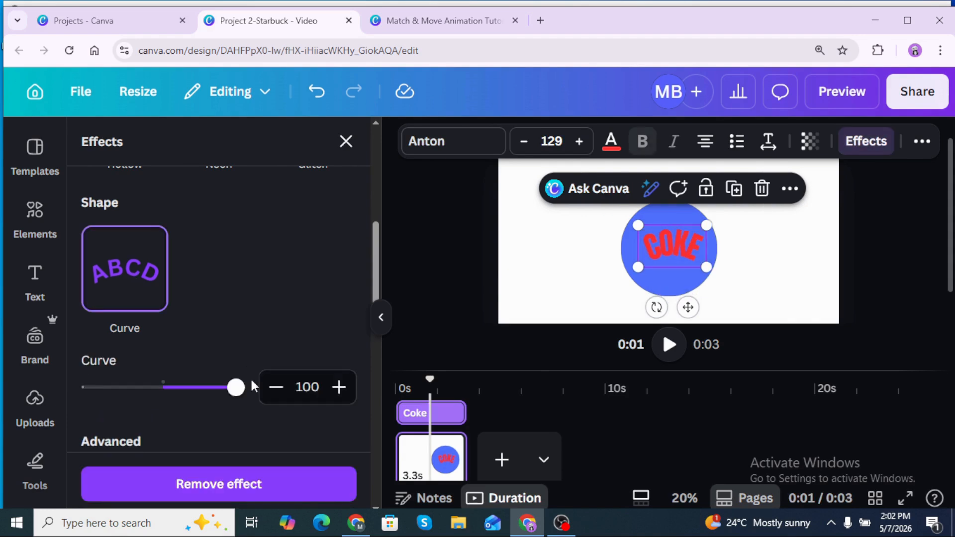
pyautogui.moveTo(688, 307); pyautogui.dragTo(682, 267)
# Add the text Studio in COKE's copied style and place it upside down along the circle's lower edge.
pyautogui.write('tStudi')
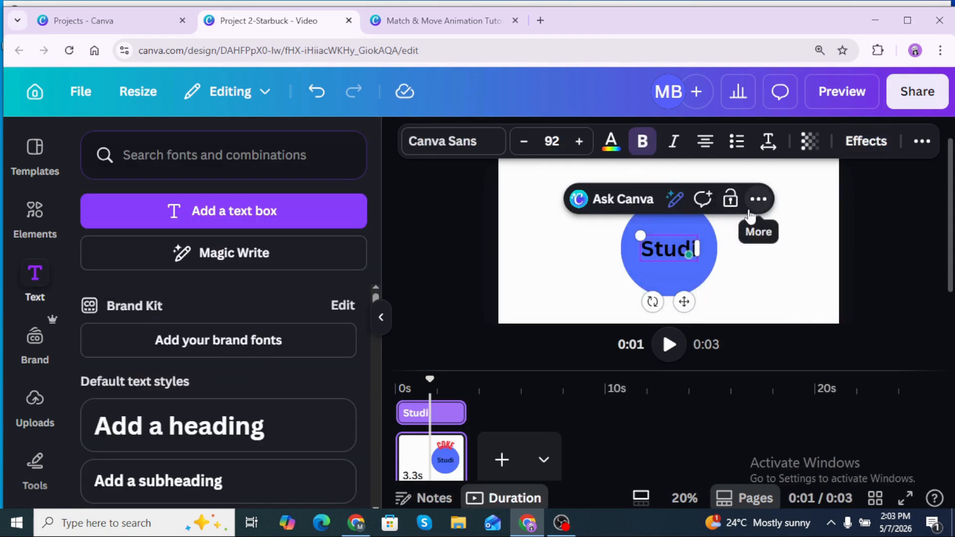
pyautogui.write('o')
pyautogui.rightClick(673, 200)
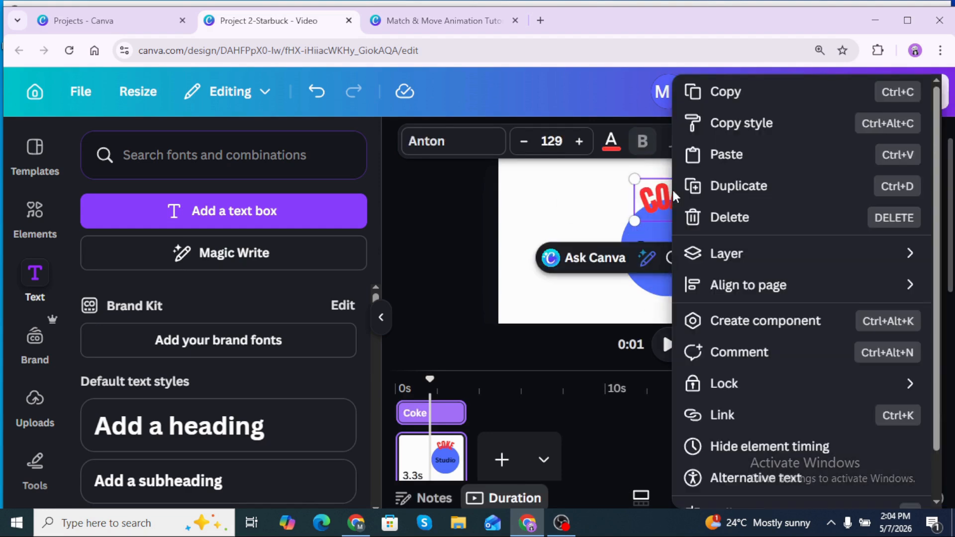
pyautogui.click(742, 123)
pyautogui.click(666, 249)
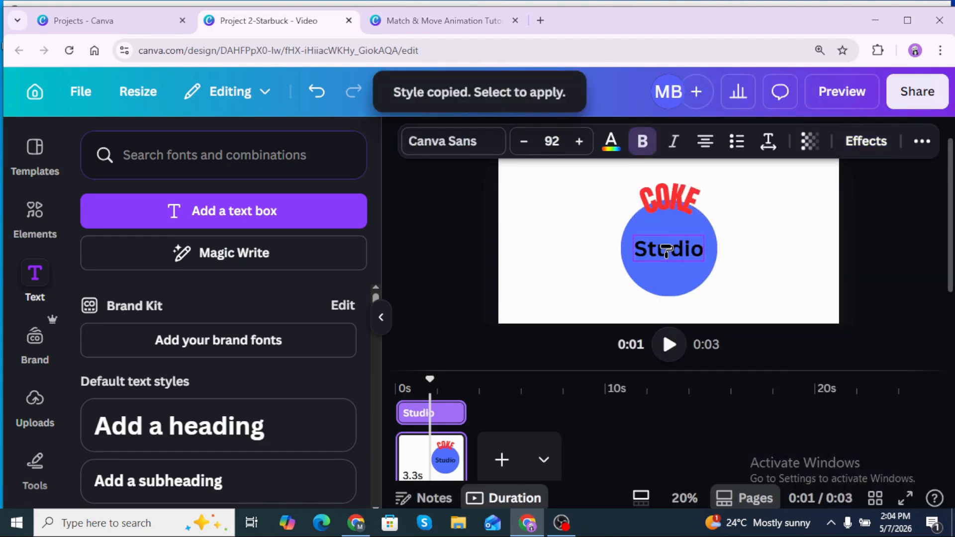
pyautogui.moveTo(652, 312); pyautogui.dragTo(675, 156)
pyautogui.moveTo(745, 239); pyautogui.dragTo(743, 279)
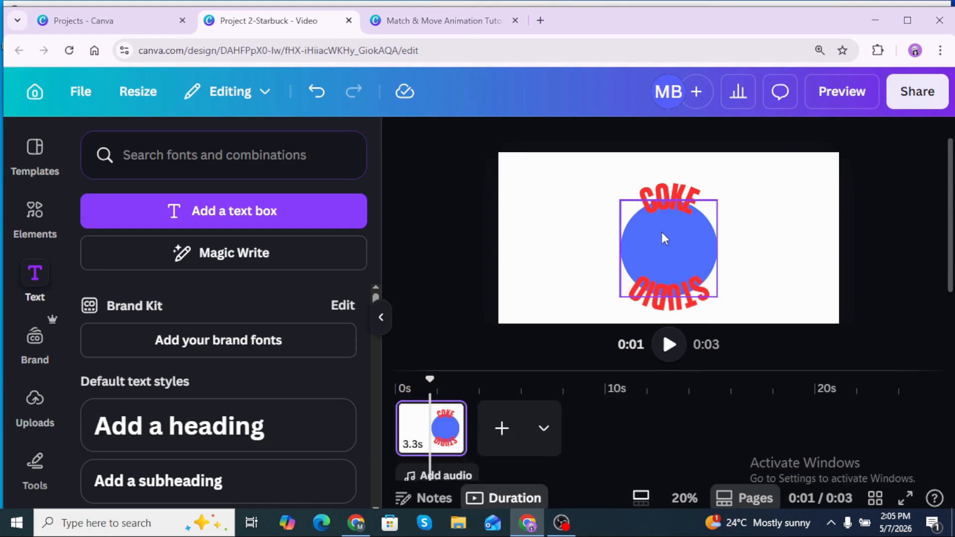
# Make the blue circle fully transparent by setting its transparency to the minimum value.
pyautogui.click(681, 221)
pyautogui.click(613, 141)
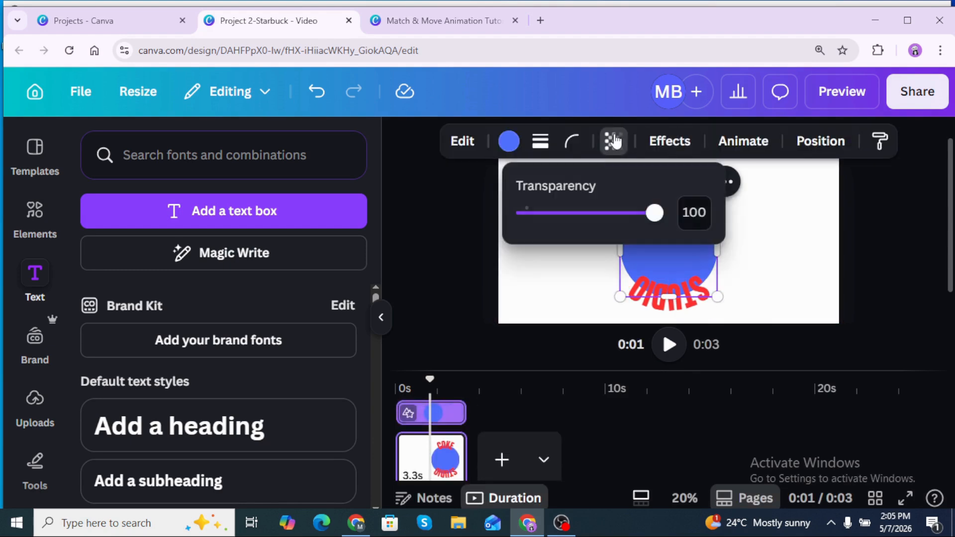
pyautogui.moveTo(652, 214); pyautogui.dragTo(502, 214)
# Group the circle with both texts, then enlarge and position the group so only COKE remains on the page.
pyautogui.moveTo(808, 288); pyautogui.dragTo(545, 177)
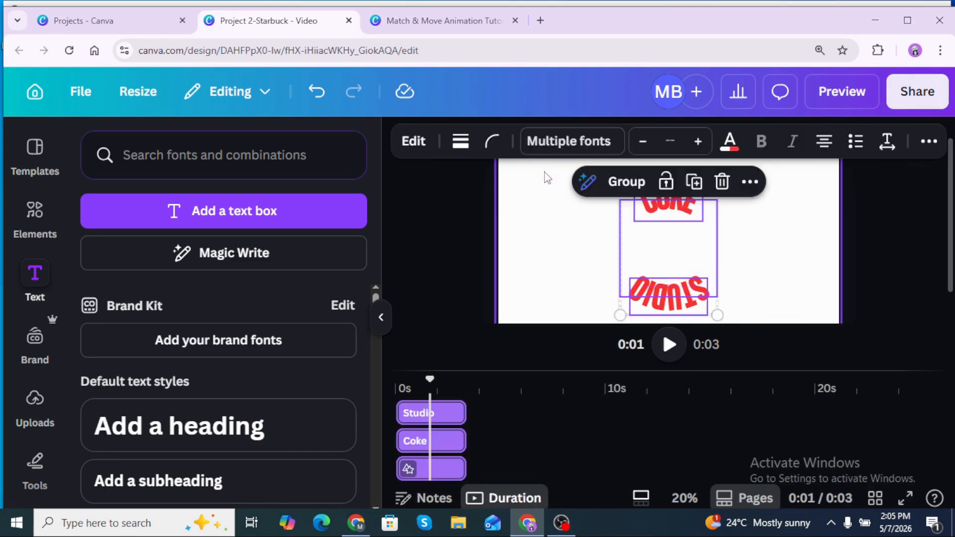
pyautogui.click(628, 183)
pyautogui.moveTo(717, 315); pyautogui.dragTo(767, 403)
pyautogui.moveTo(710, 249); pyautogui.dragTo(690, 250)
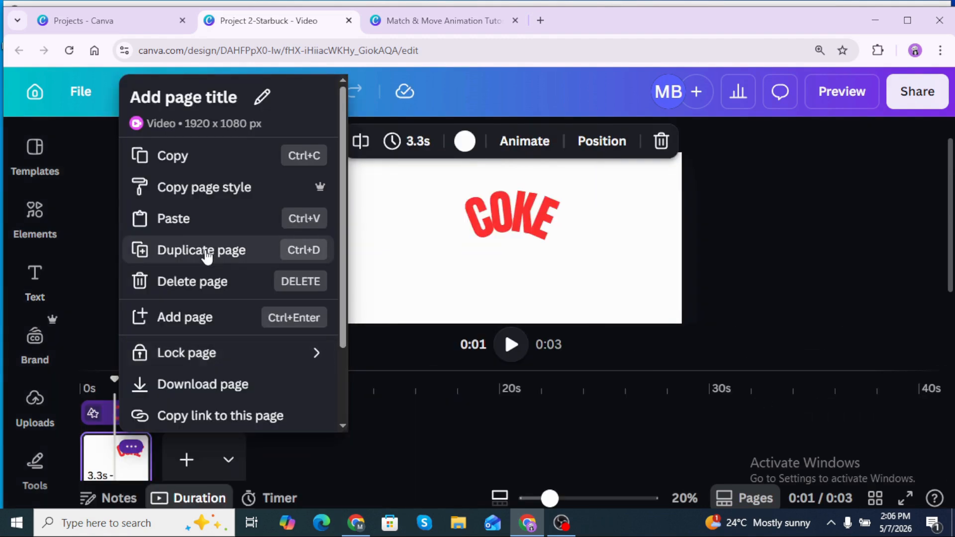
# On a duplicate of the COKE page, rotate the group half a turn to bring STUDIO upright, and play the video.
pyautogui.click(205, 252)
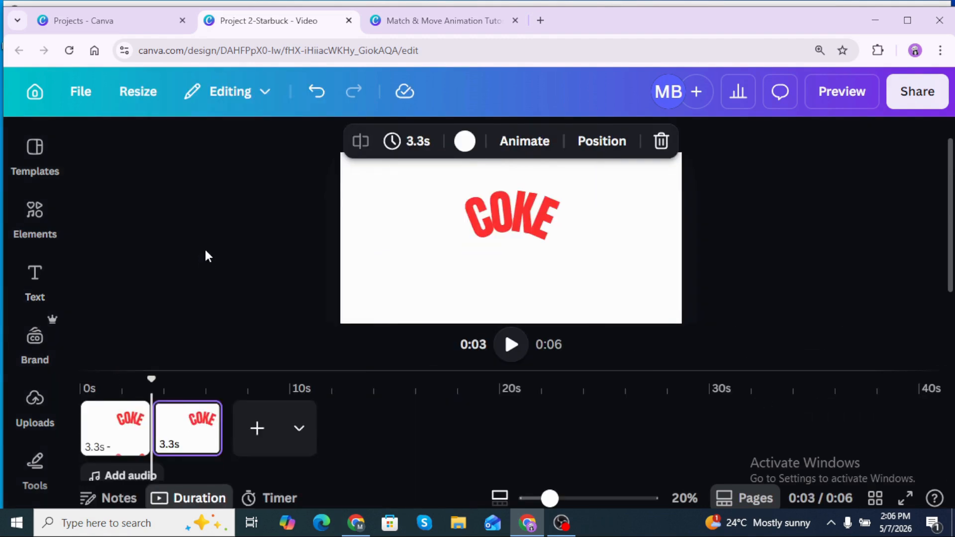
pyautogui.click(182, 427)
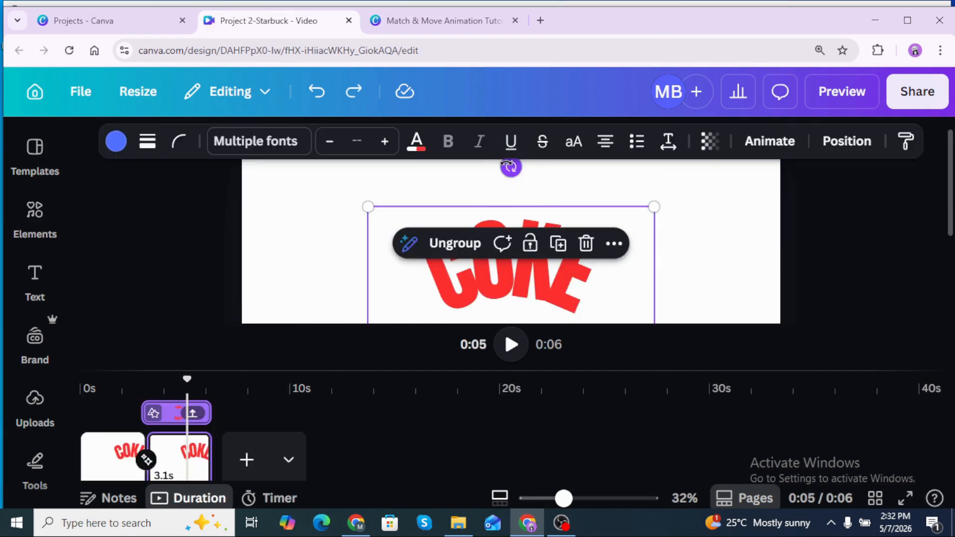
pyautogui.moveTo(509, 166); pyautogui.dragTo(510, 450)
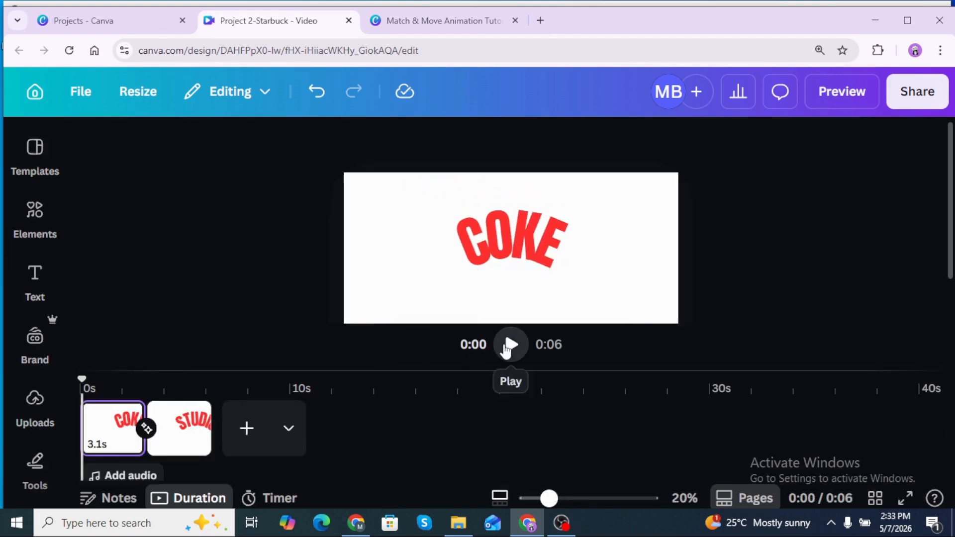
pyautogui.click(506, 351)
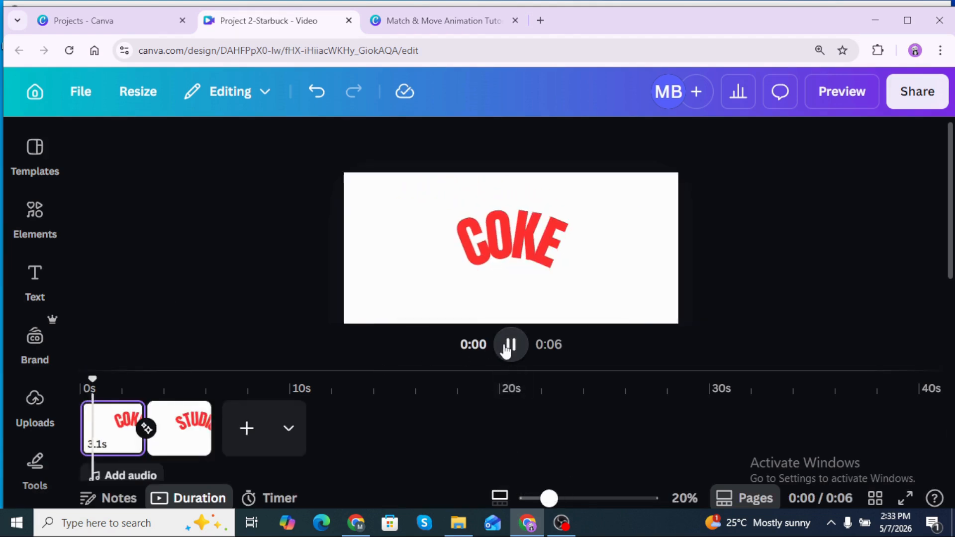